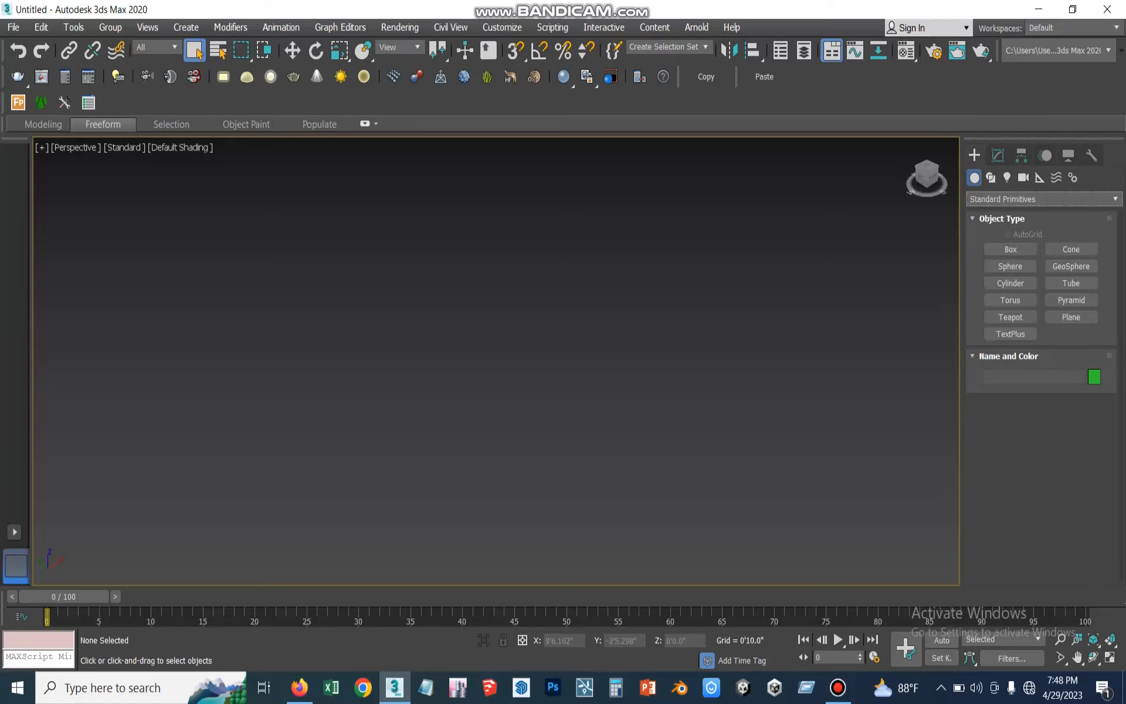
Create a standard primitive box in the perspective view, about 2'3.5" long, 2'8" wide and 2'5.6" high.
click(1044, 199)
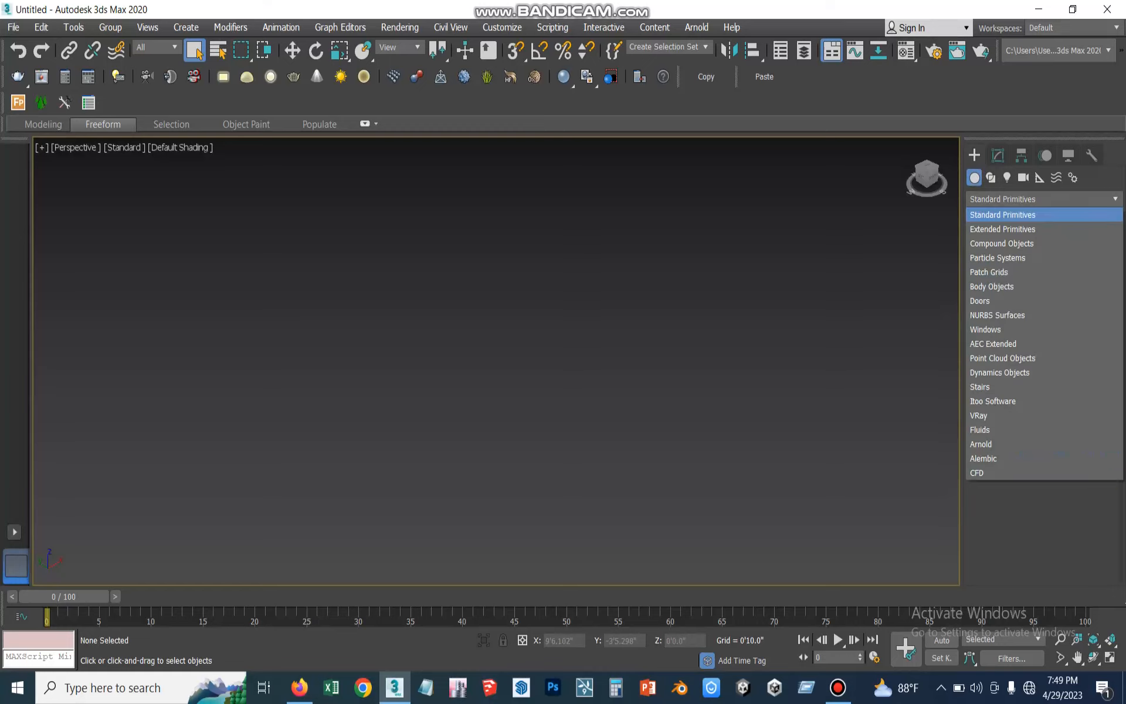
click(1003, 215)
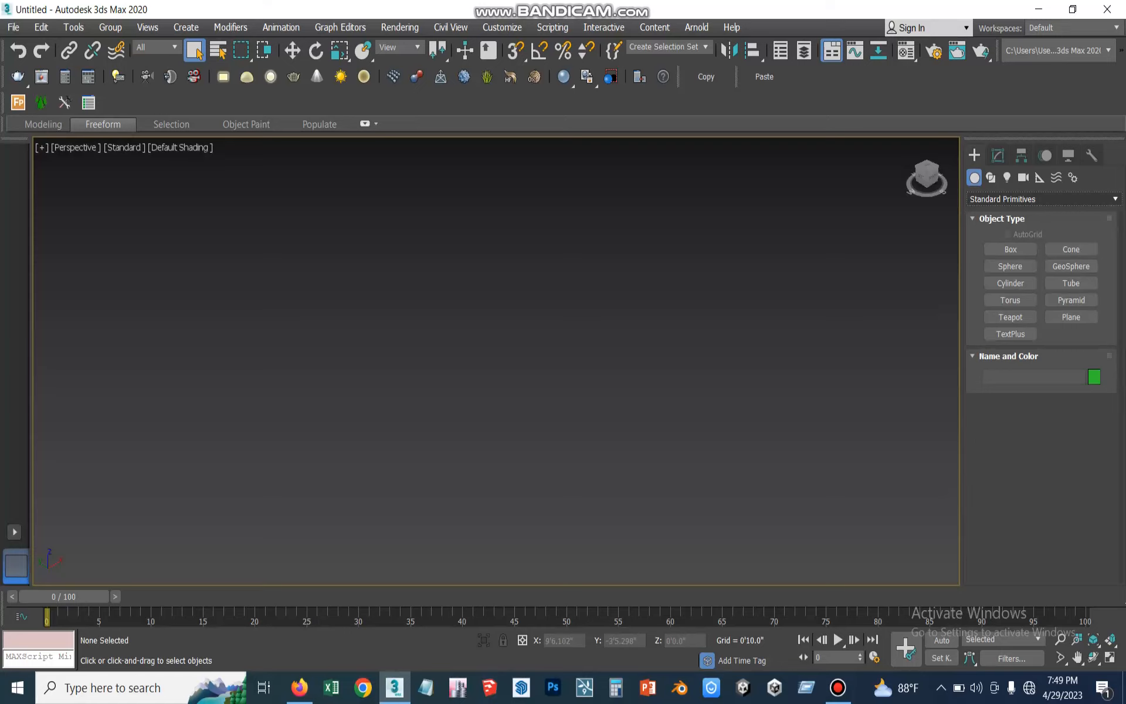
click(1011, 250)
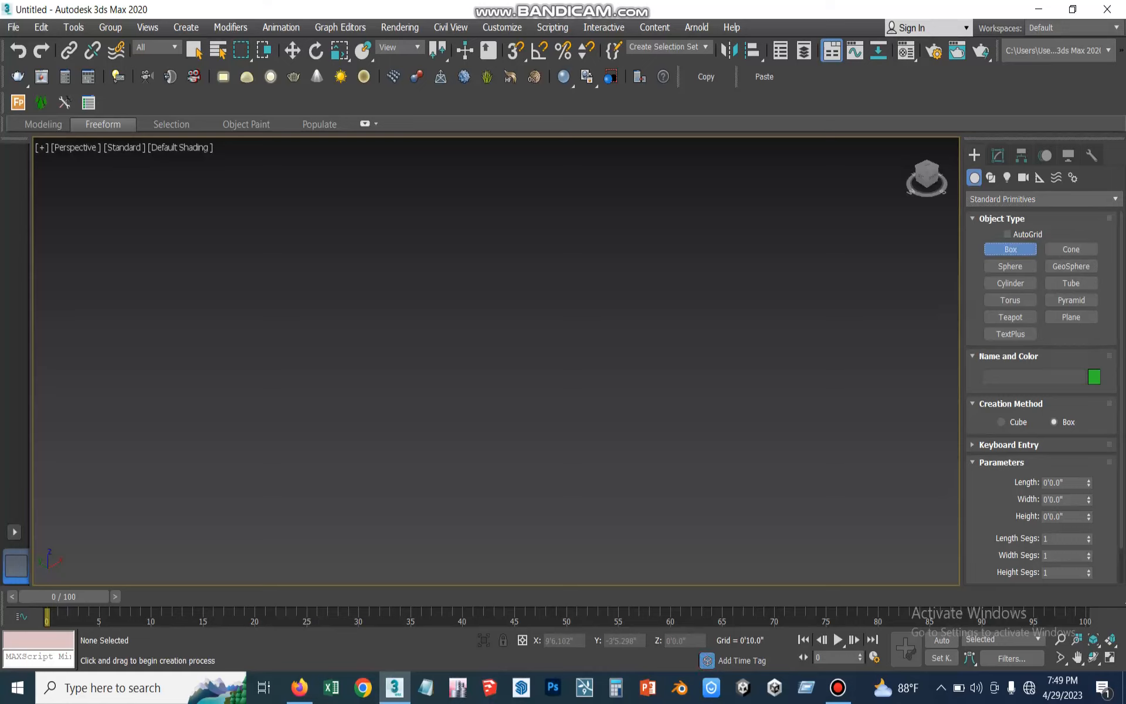
scroll(1045, 396, down, 2)
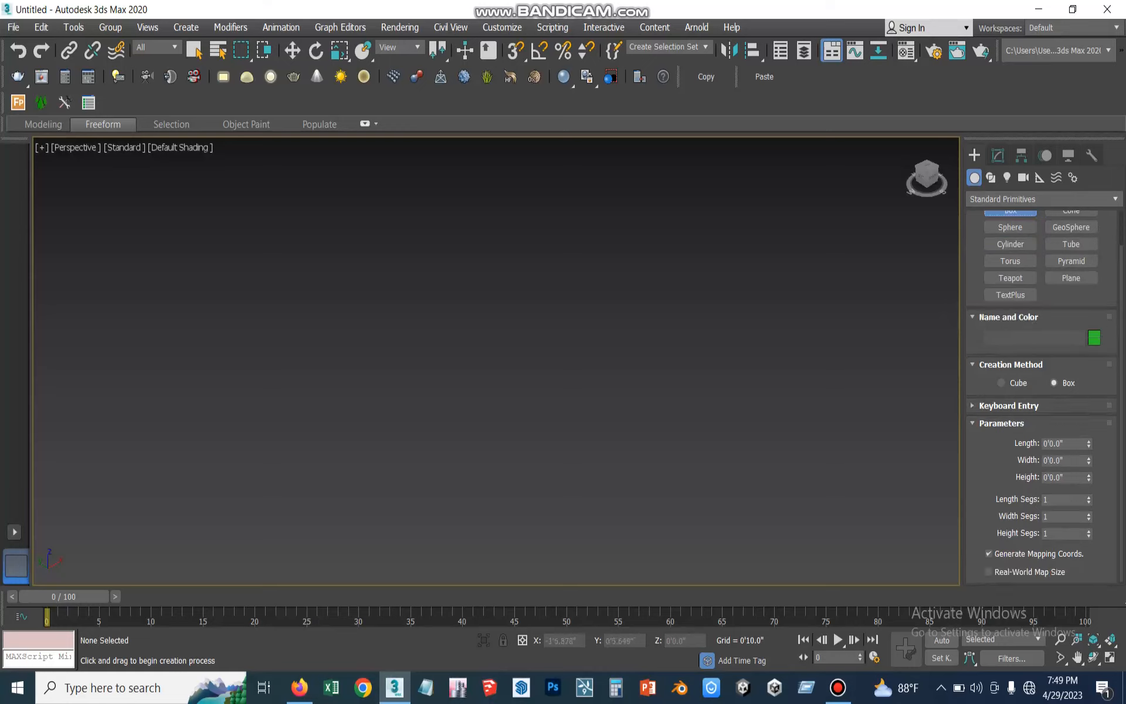
scroll(1041, 352, up, 2)
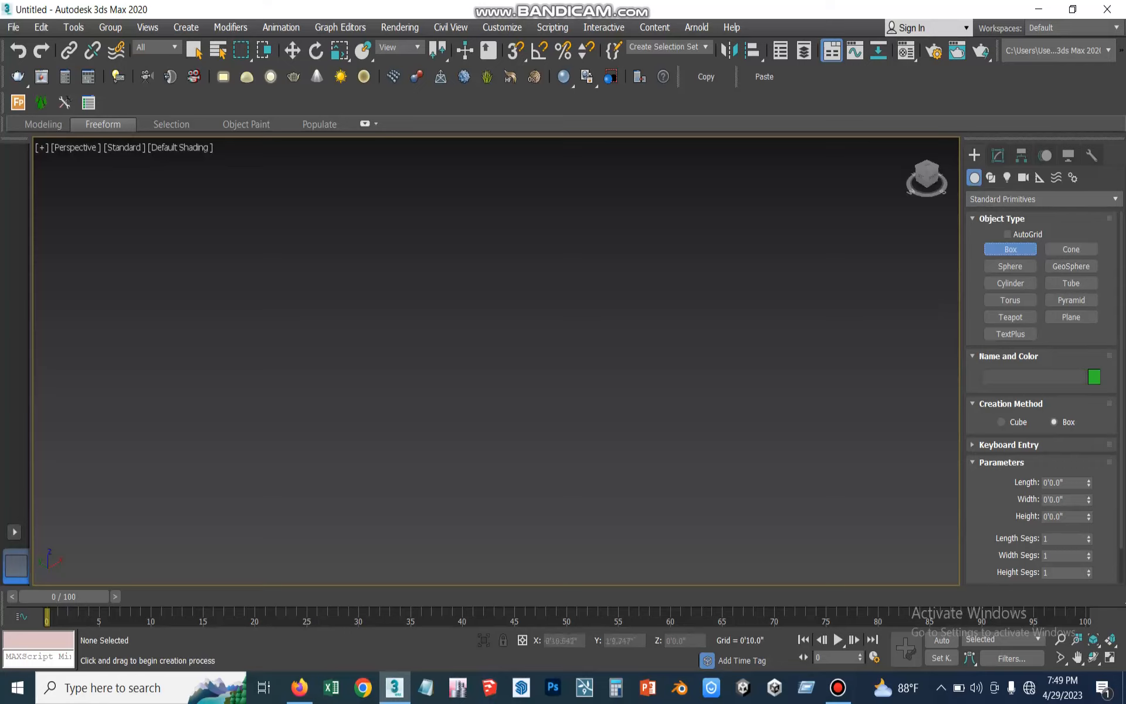
drag(510, 324, 499, 433)
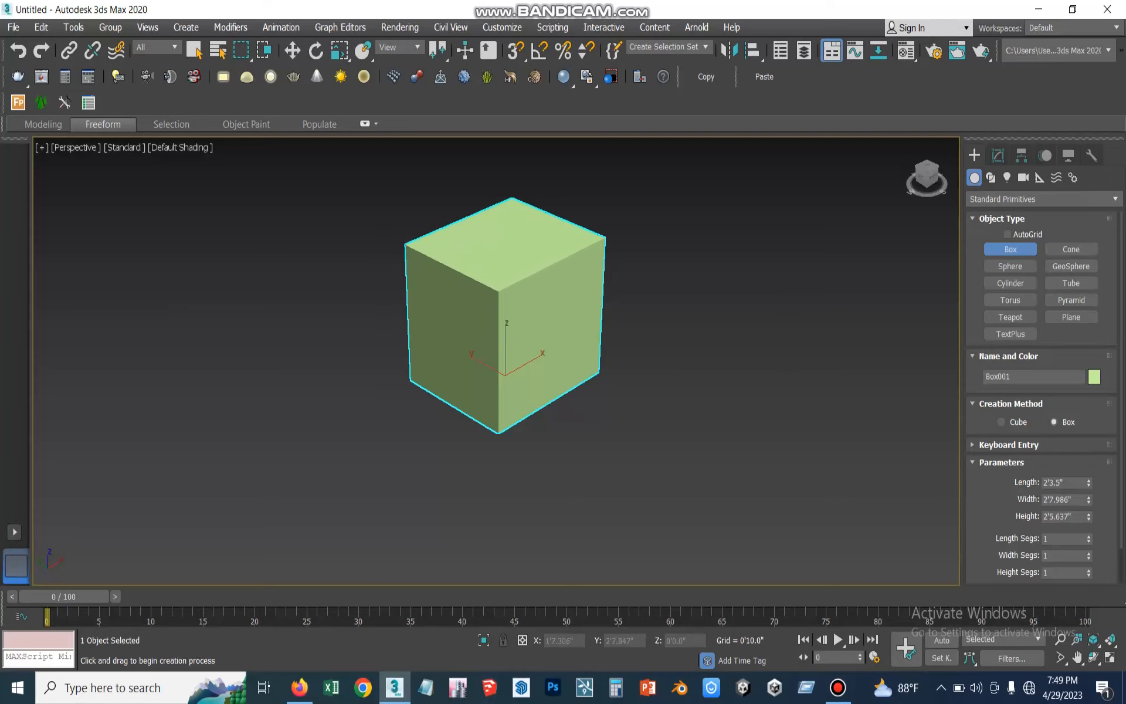
Create a second, smaller box beside the green one, about 1'0.9" long, 1'11.2" wide and 2'1" high.
middle_drag(516, 393, 491, 427)
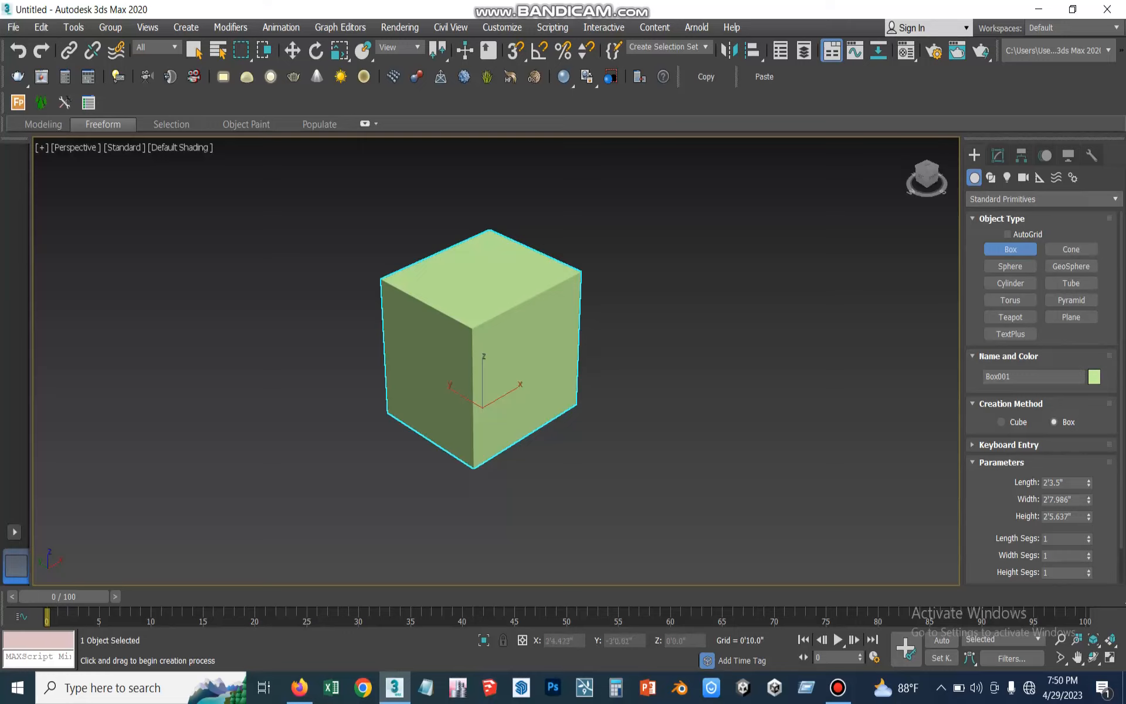
middle_drag(514, 240, 494, 264)
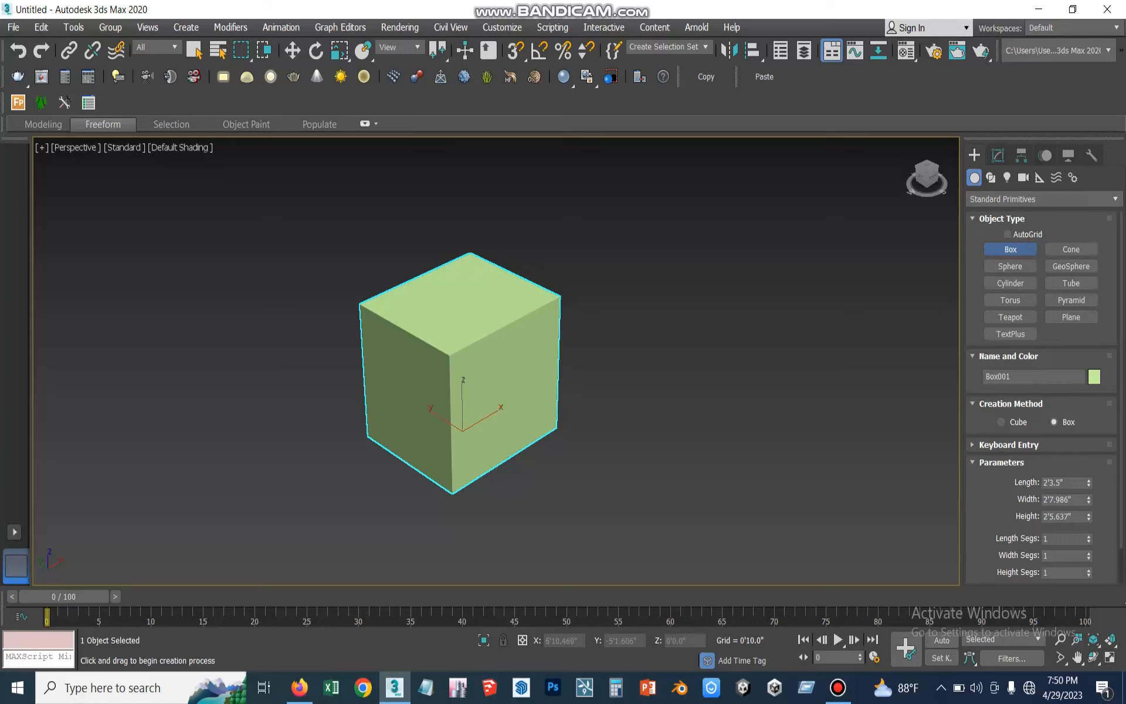
click(1011, 250)
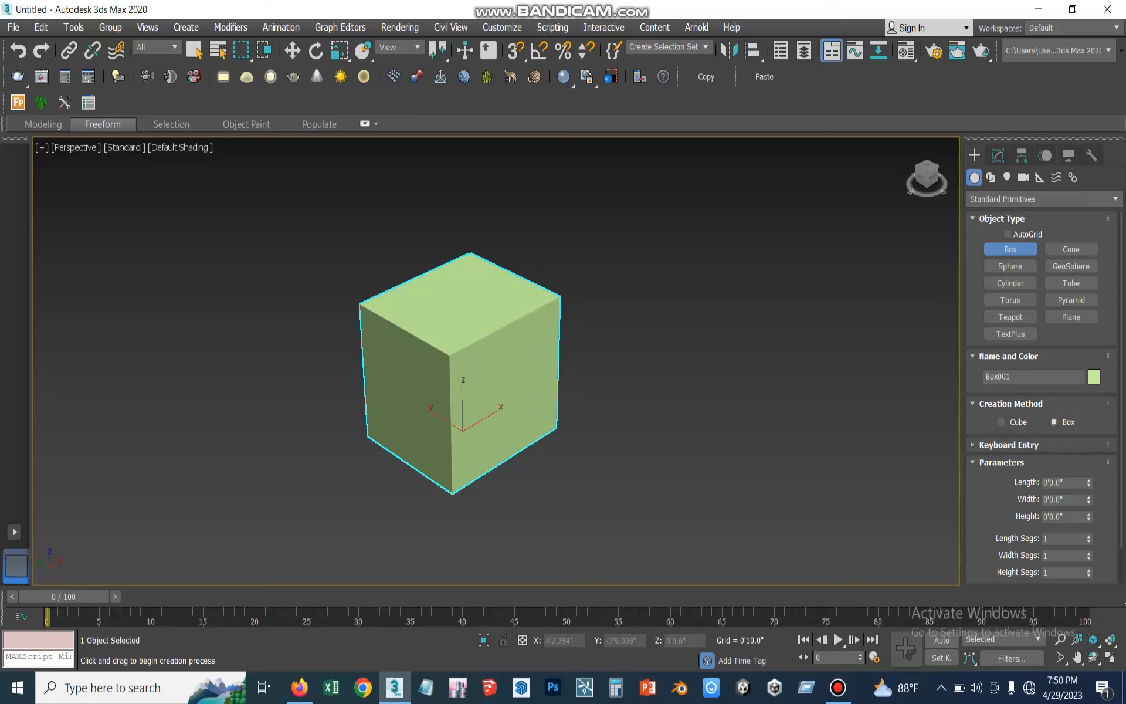
drag(722, 380, 706, 449)
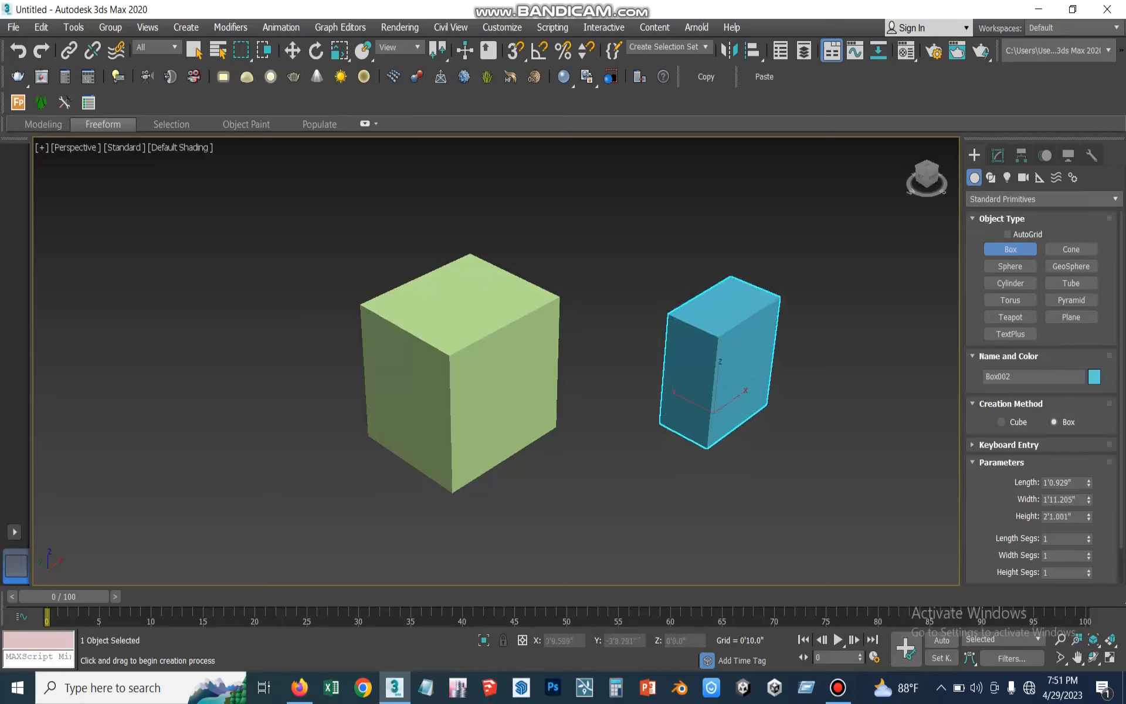
Change the second box's object color to red from the 3ds Max basic colors.
middle_drag(719, 338, 527, 305)
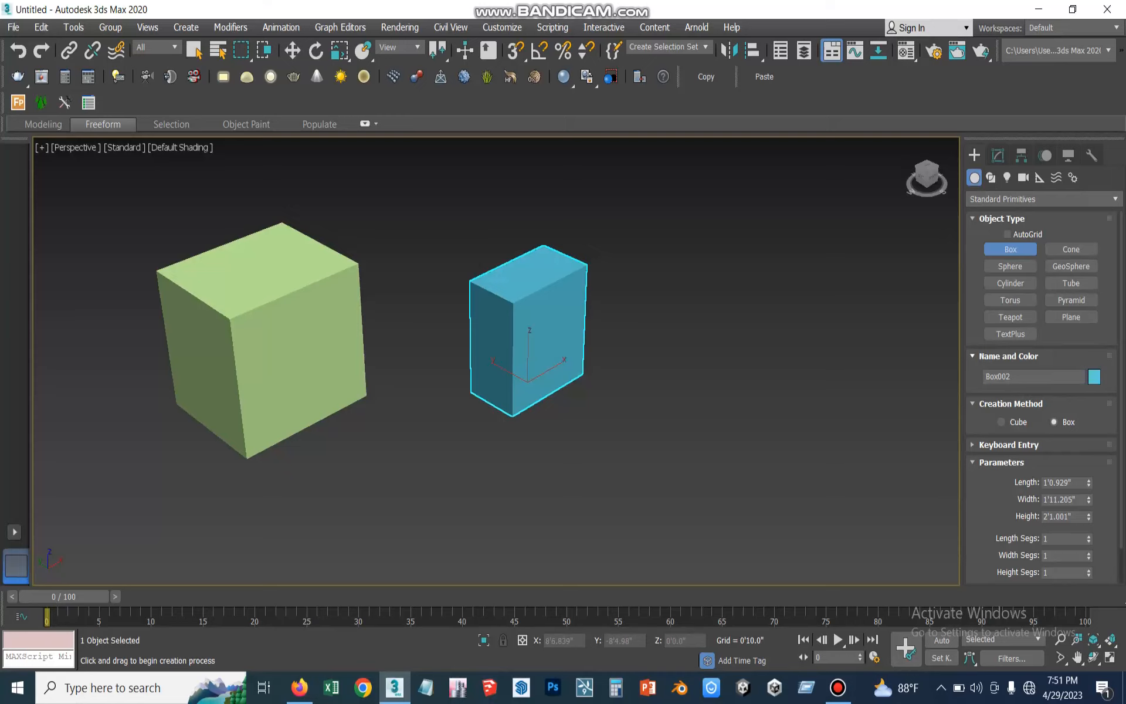
scroll(1032, 387, down, 2)
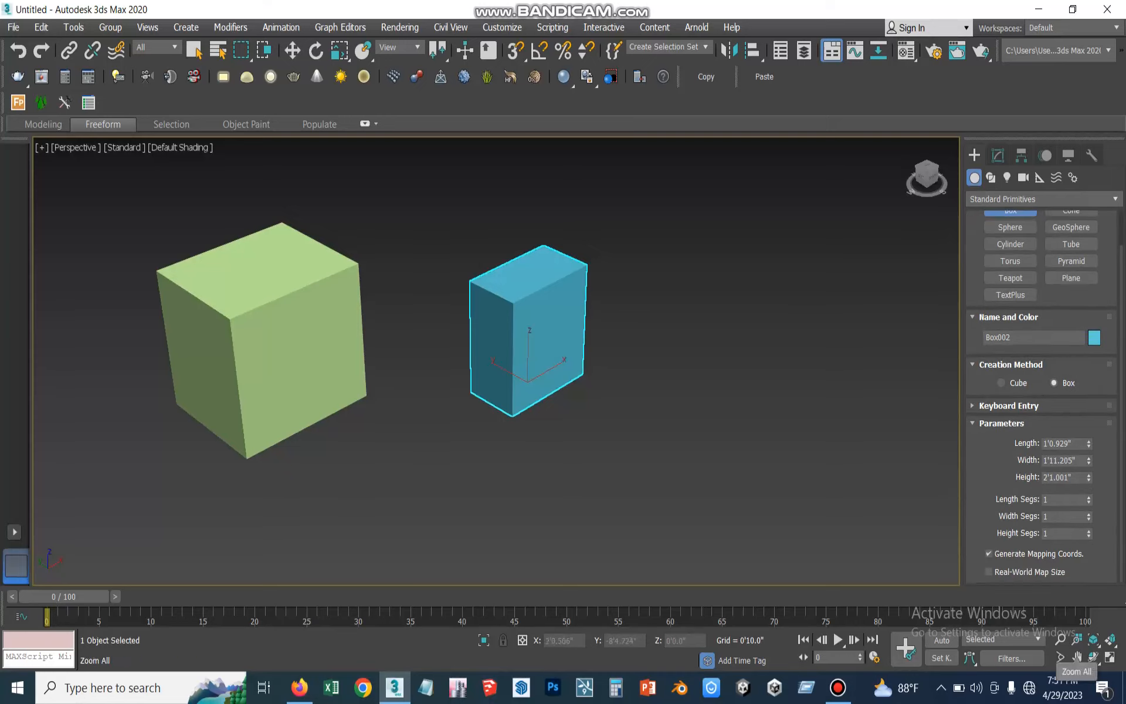
scroll(1032, 387, up, 1)
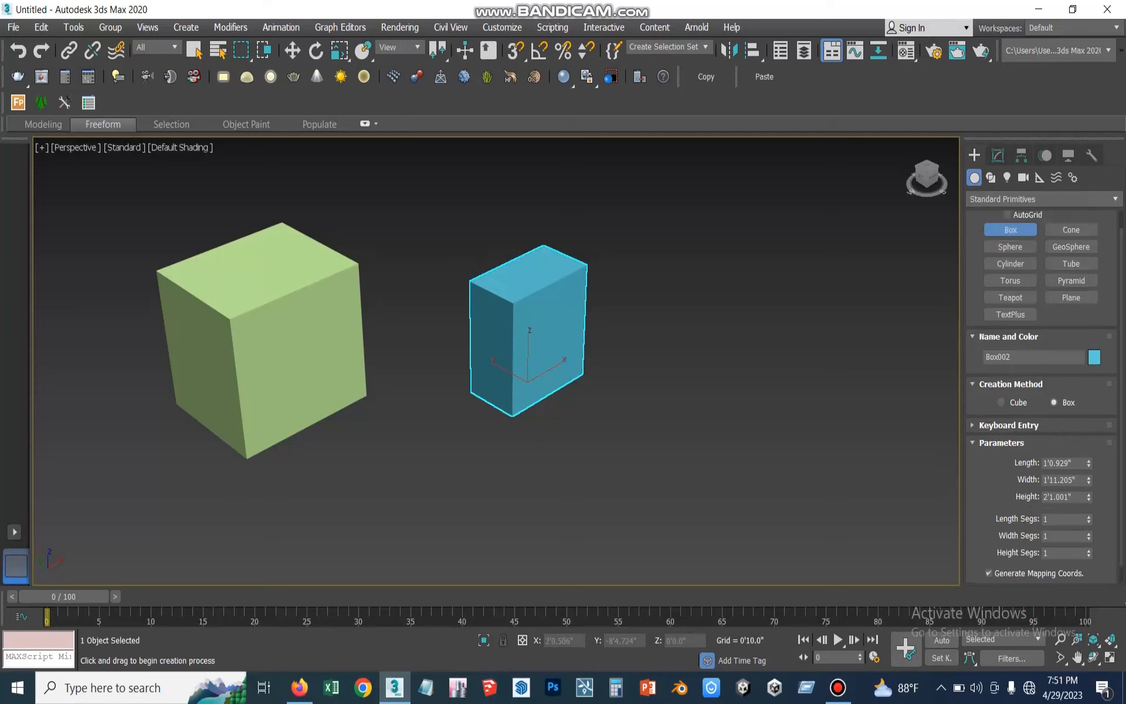
click(1095, 357)
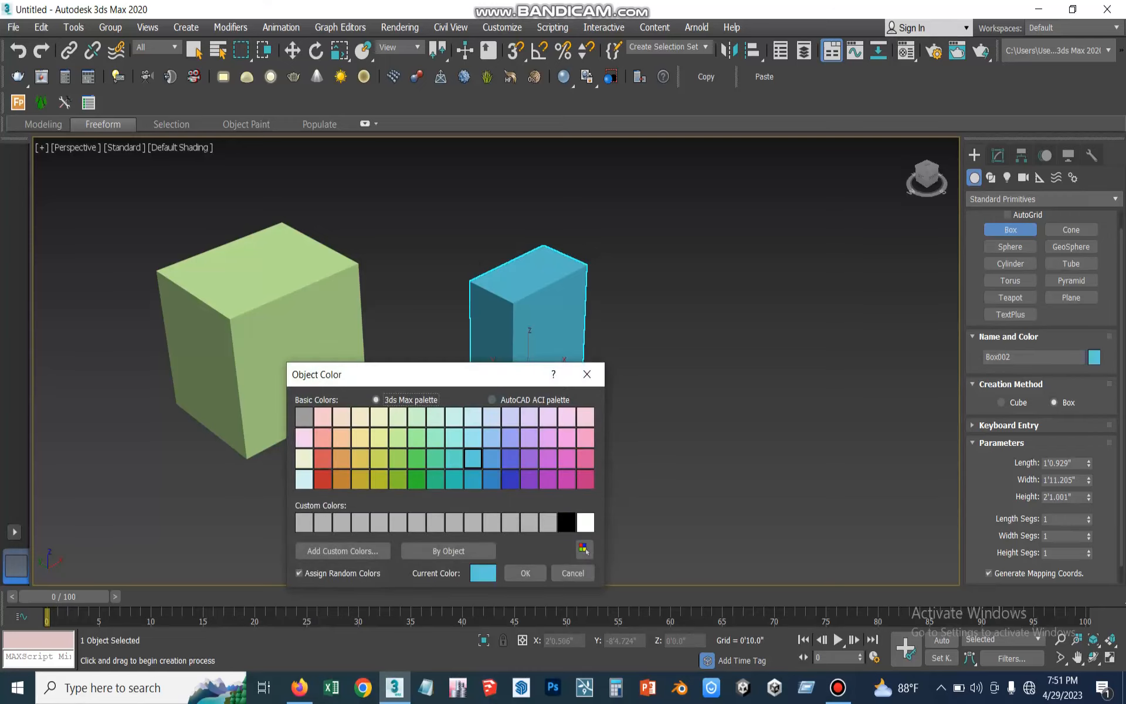
drag(410, 374, 677, 389)
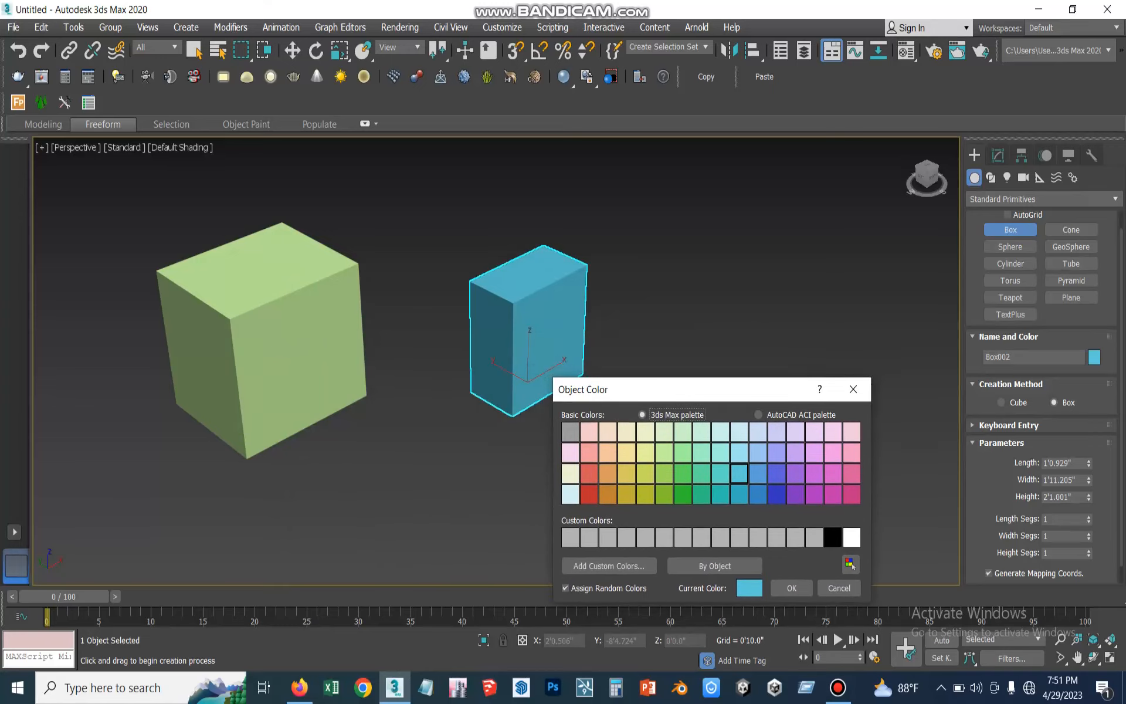
click(589, 474)
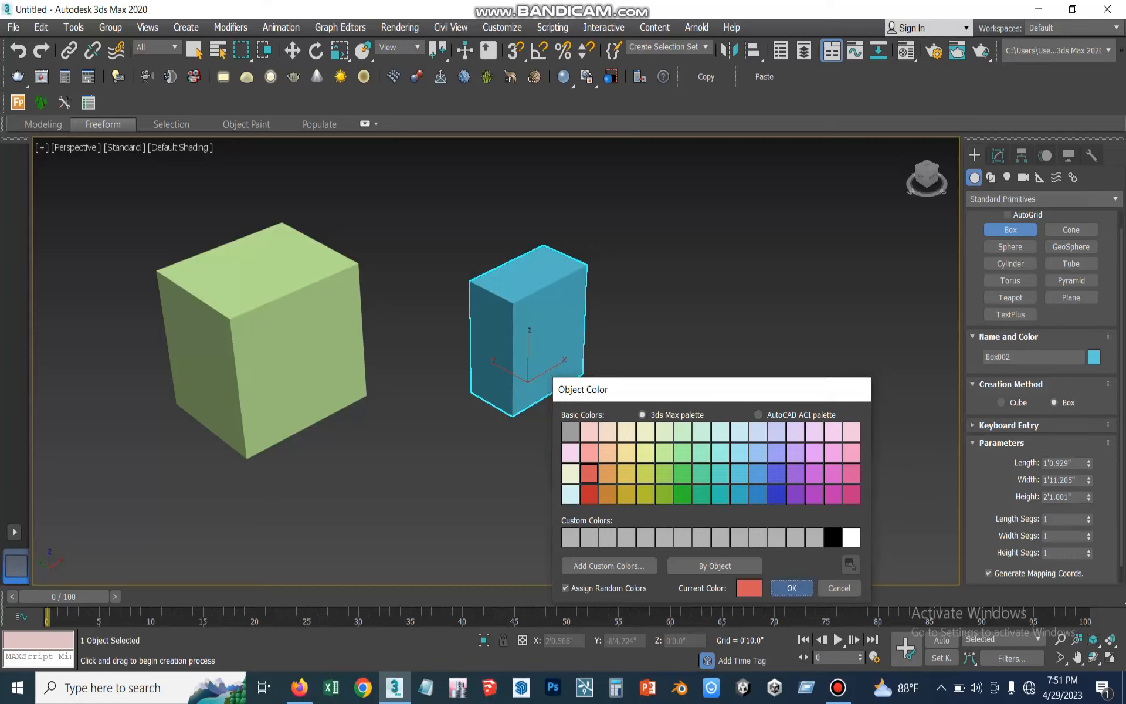
click(791, 587)
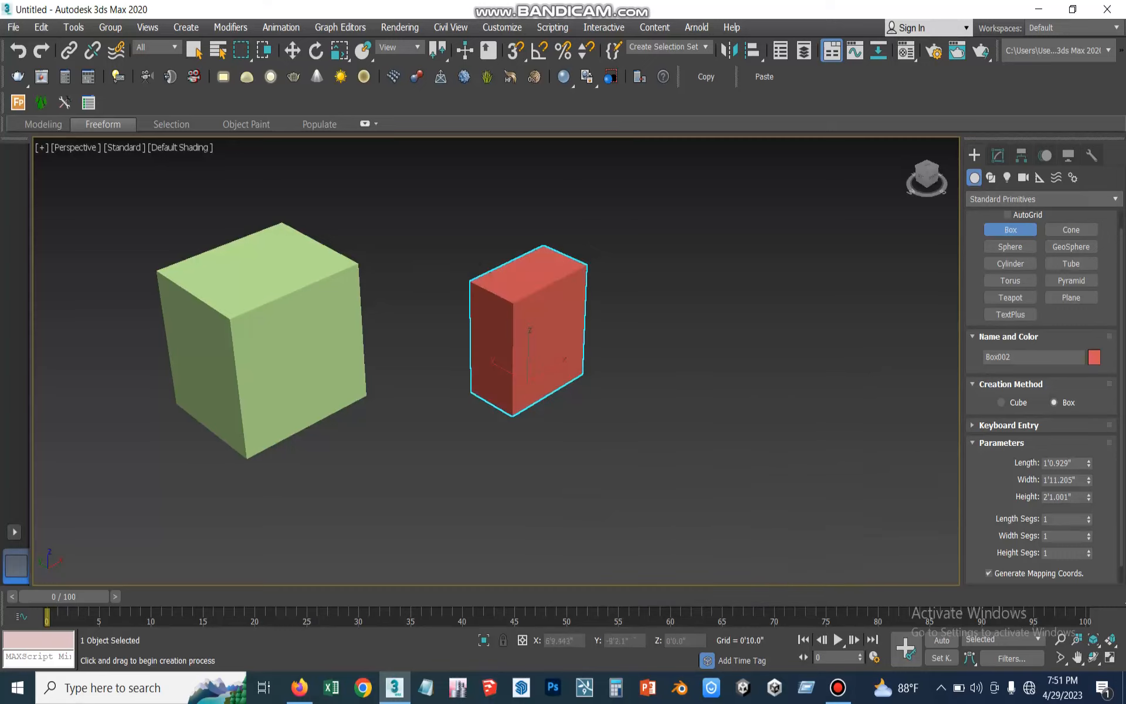
Set the second box's object color to a light gray from the custom colors.
click(1094, 357)
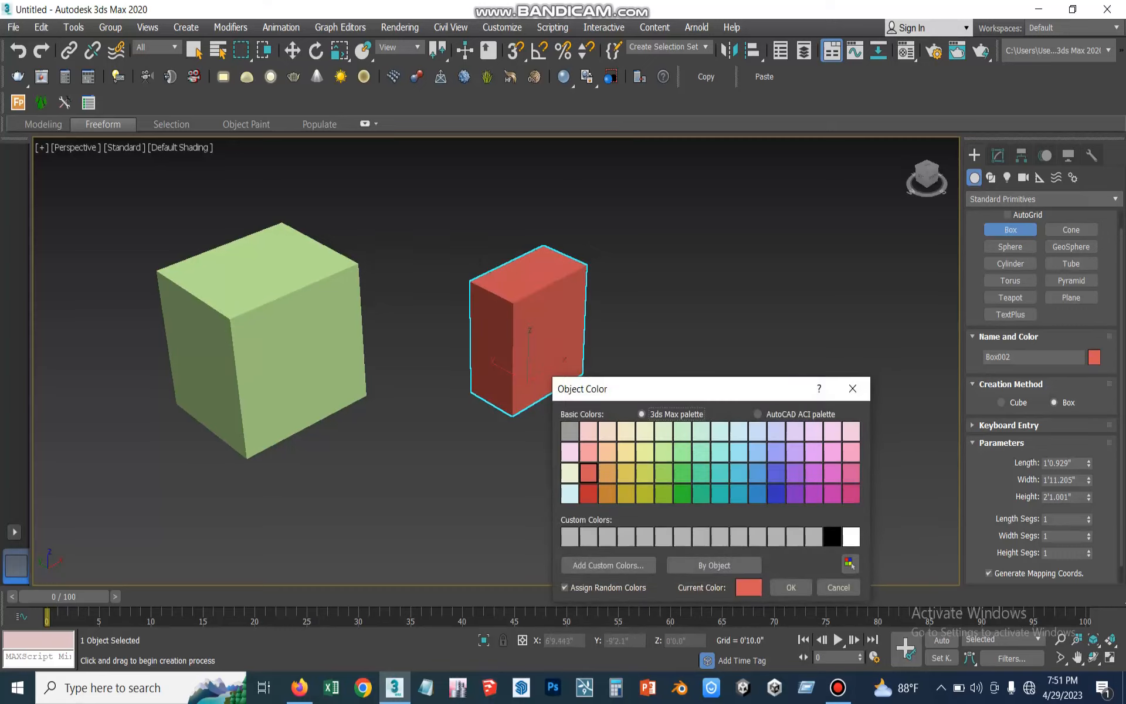
click(719, 536)
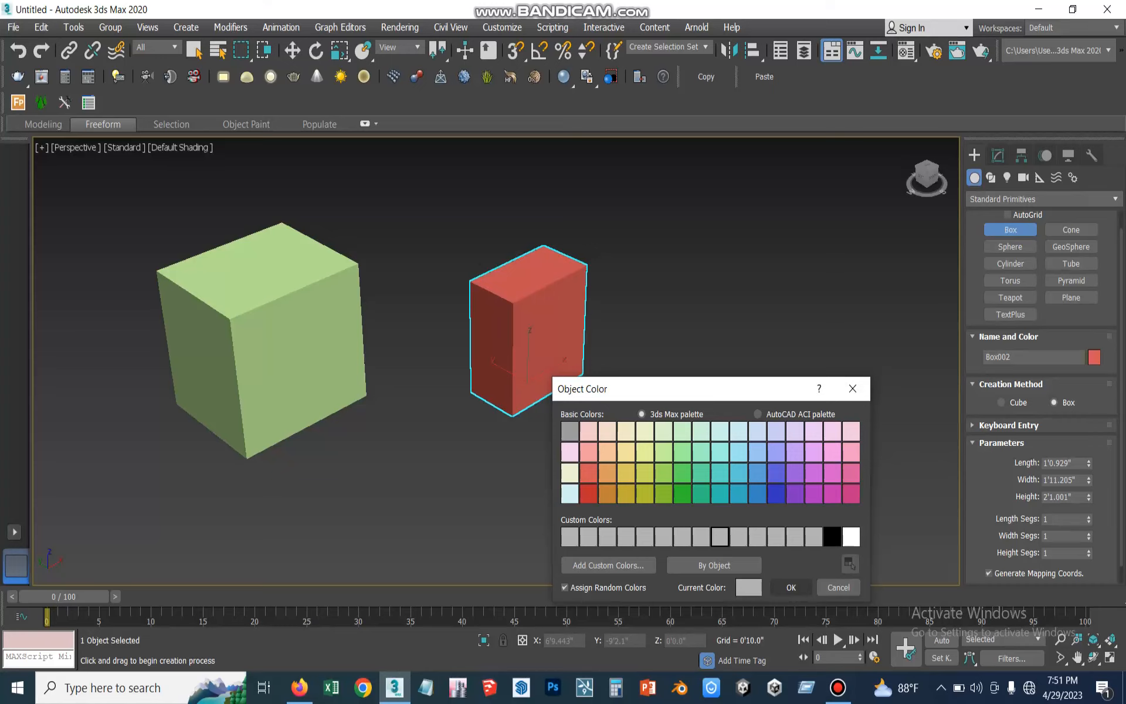
click(791, 587)
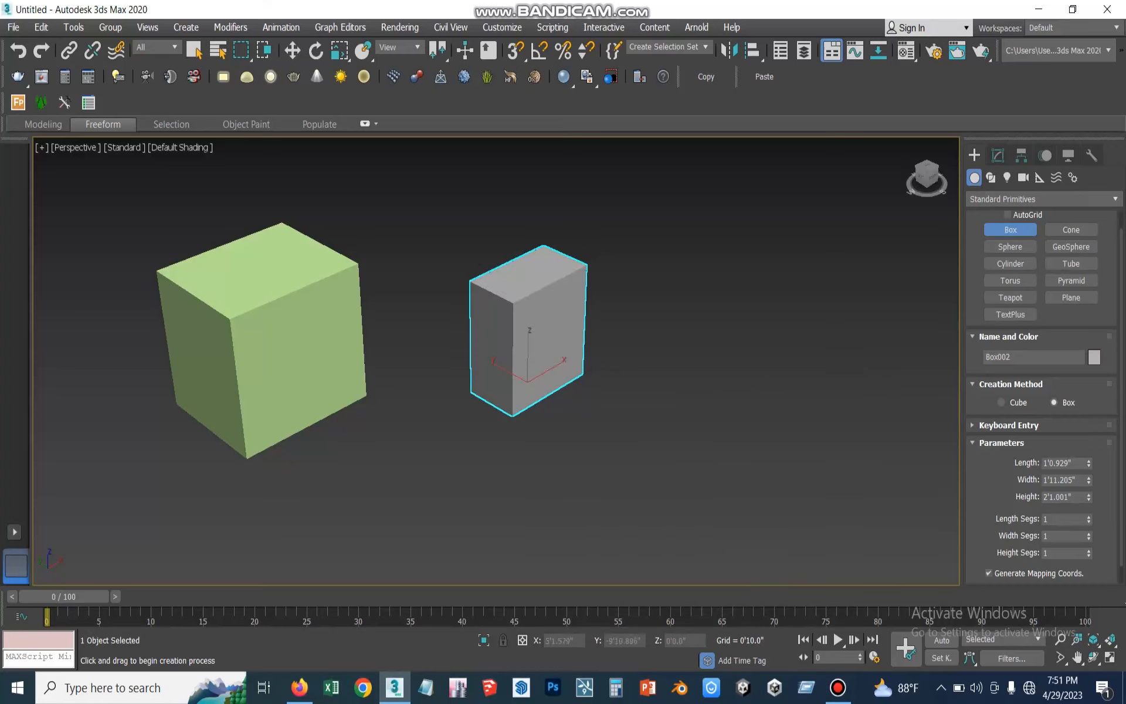
Compare the 3ds Max and AutoCAD ACI palettes and the By Object and By Layer options for the gray box's color.
click(1095, 358)
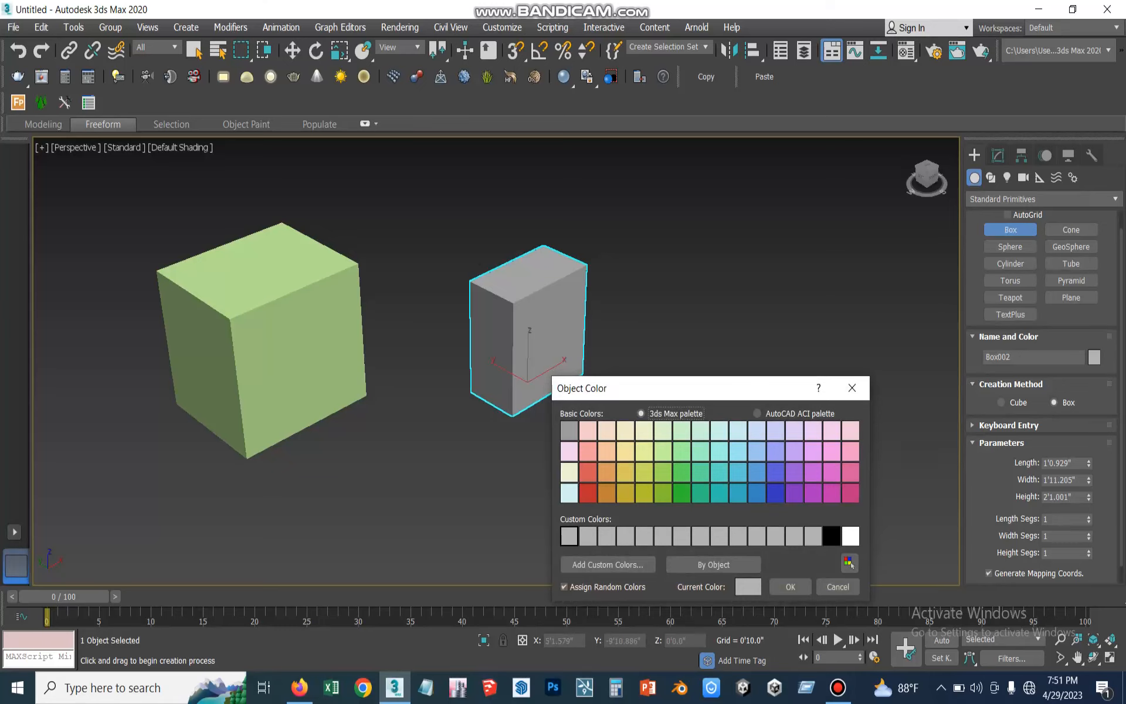
click(757, 413)
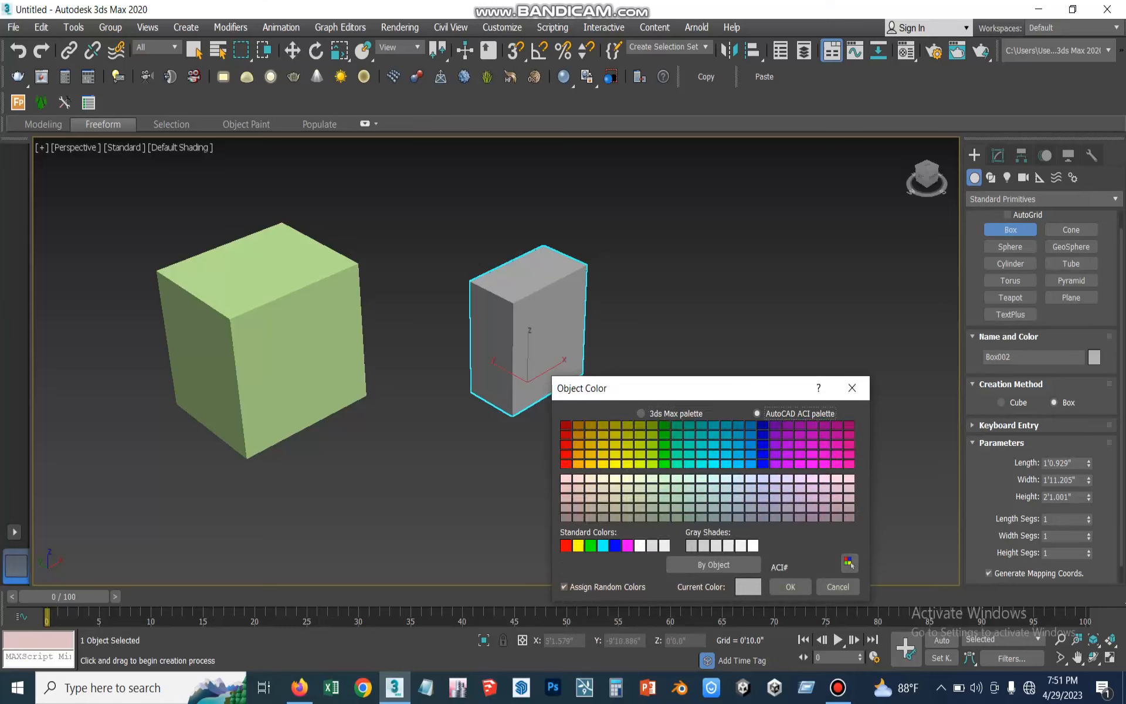
click(641, 413)
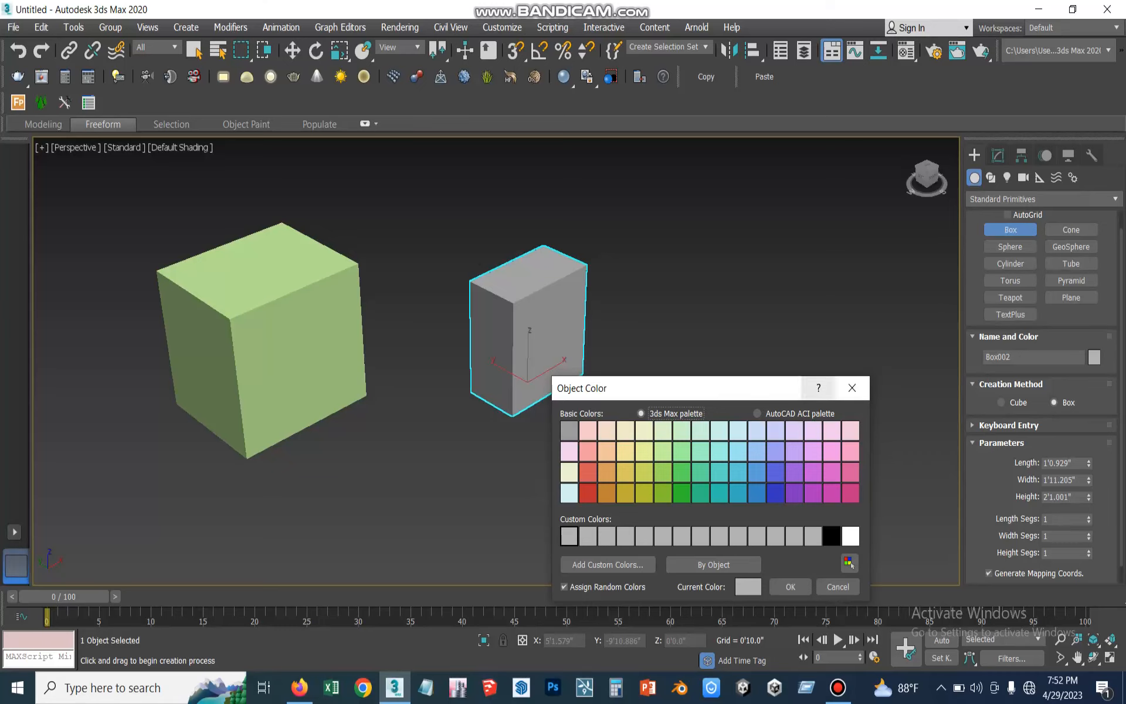
click(758, 413)
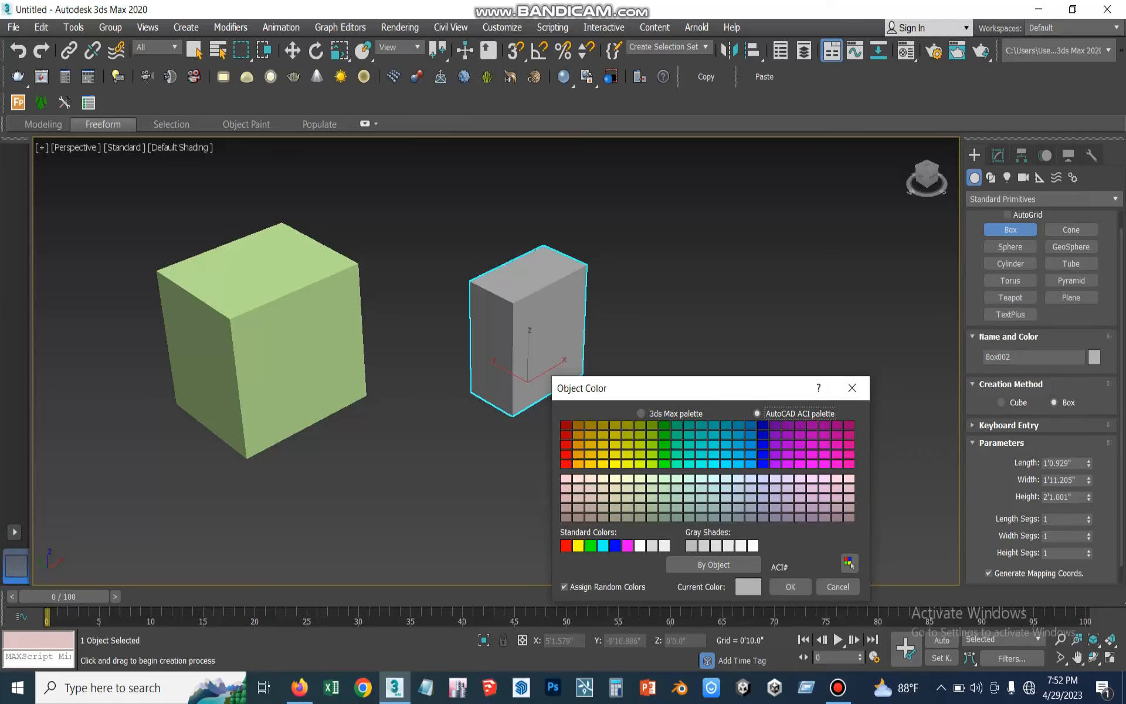
click(714, 564)
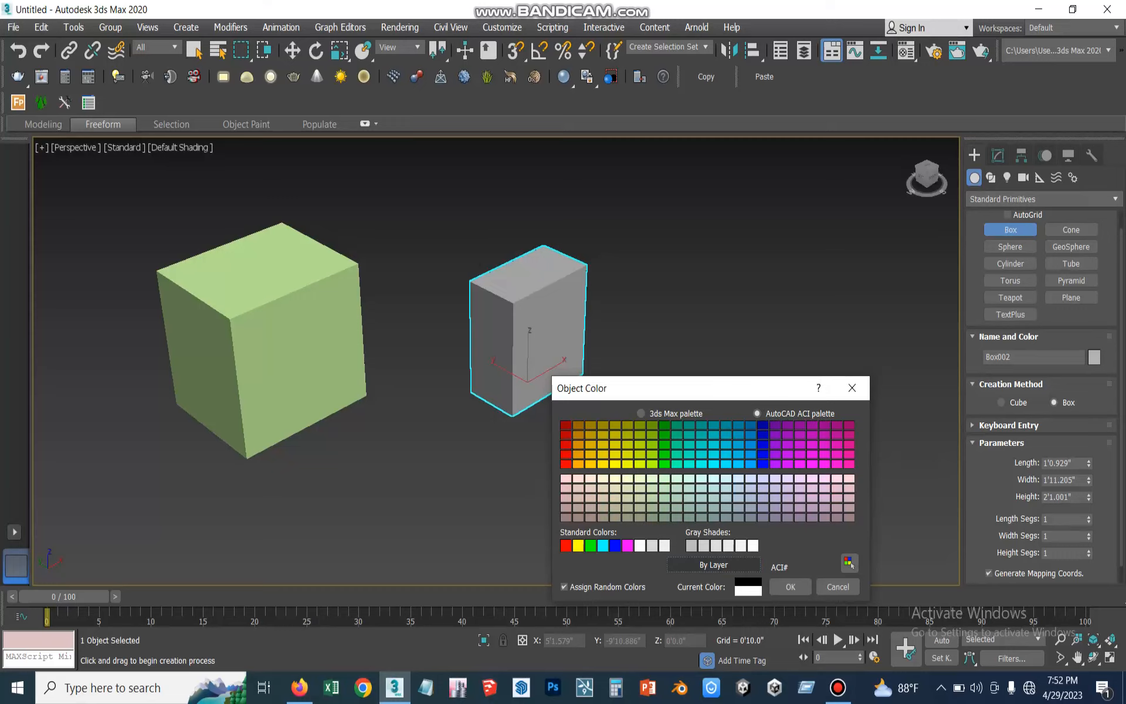
click(714, 565)
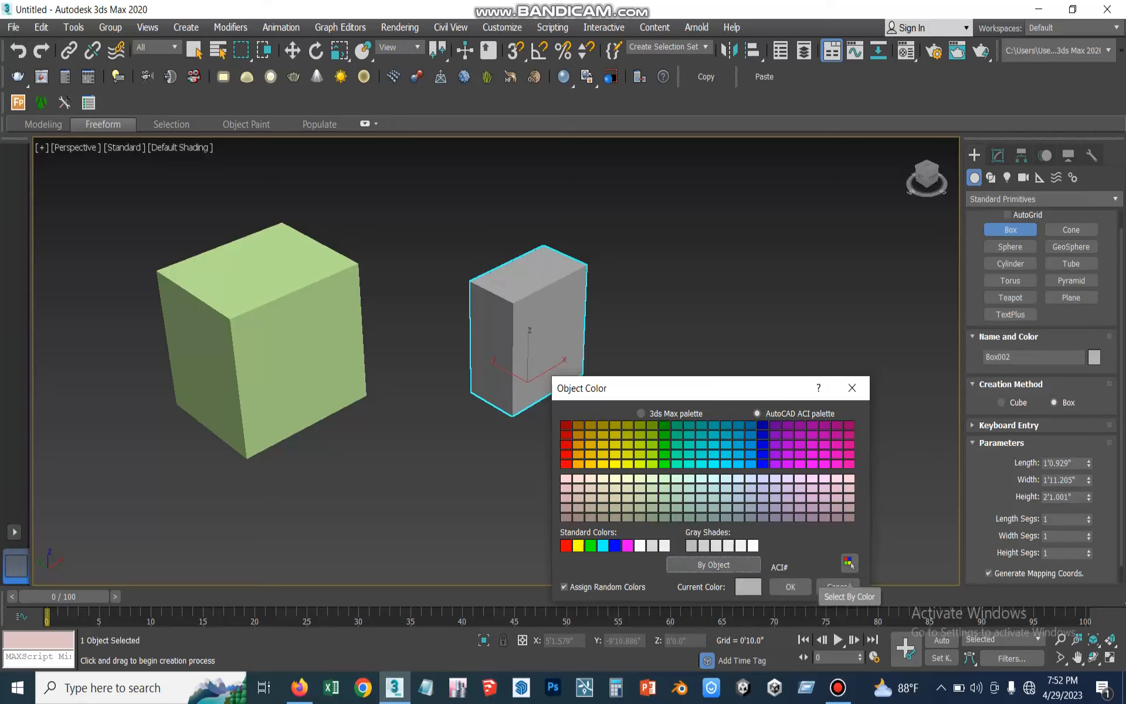
click(642, 414)
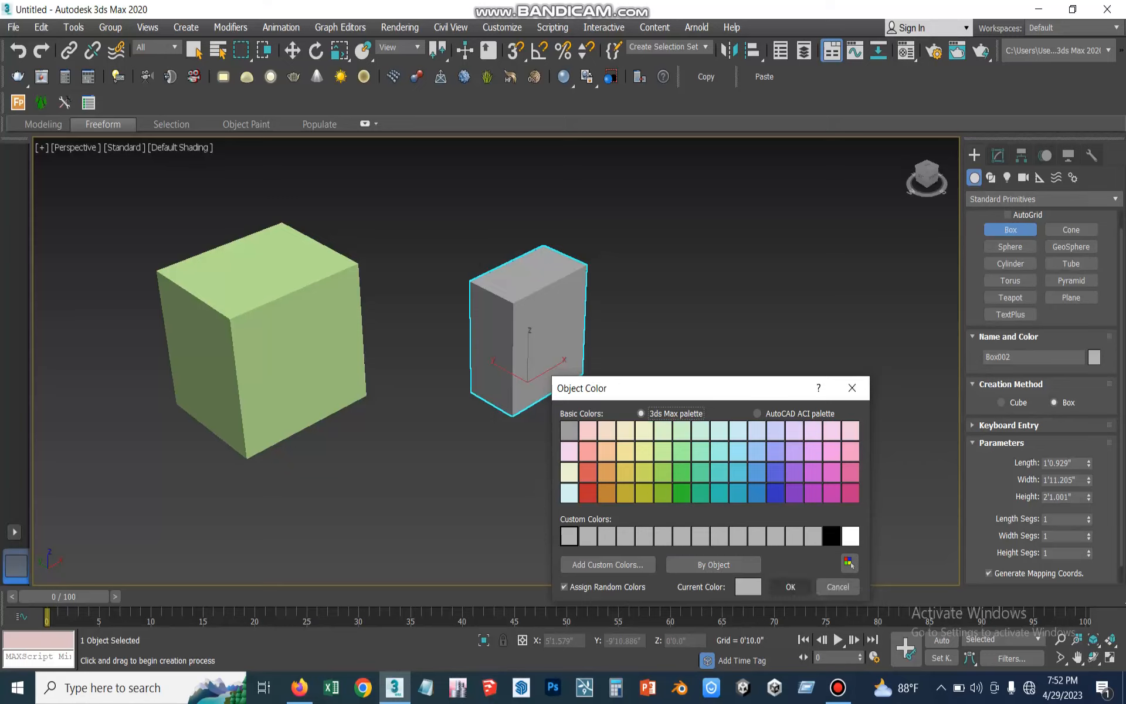
click(791, 586)
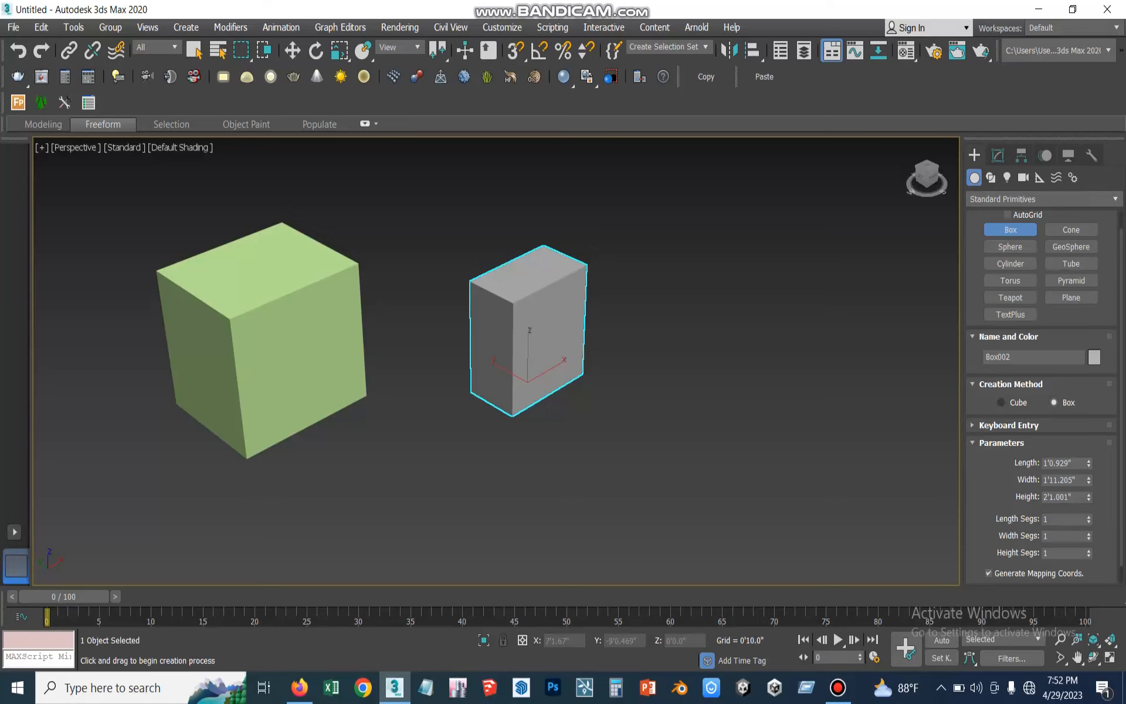
Switch the creation method between Cube and Box, finishing on Box.
click(1002, 403)
click(1054, 402)
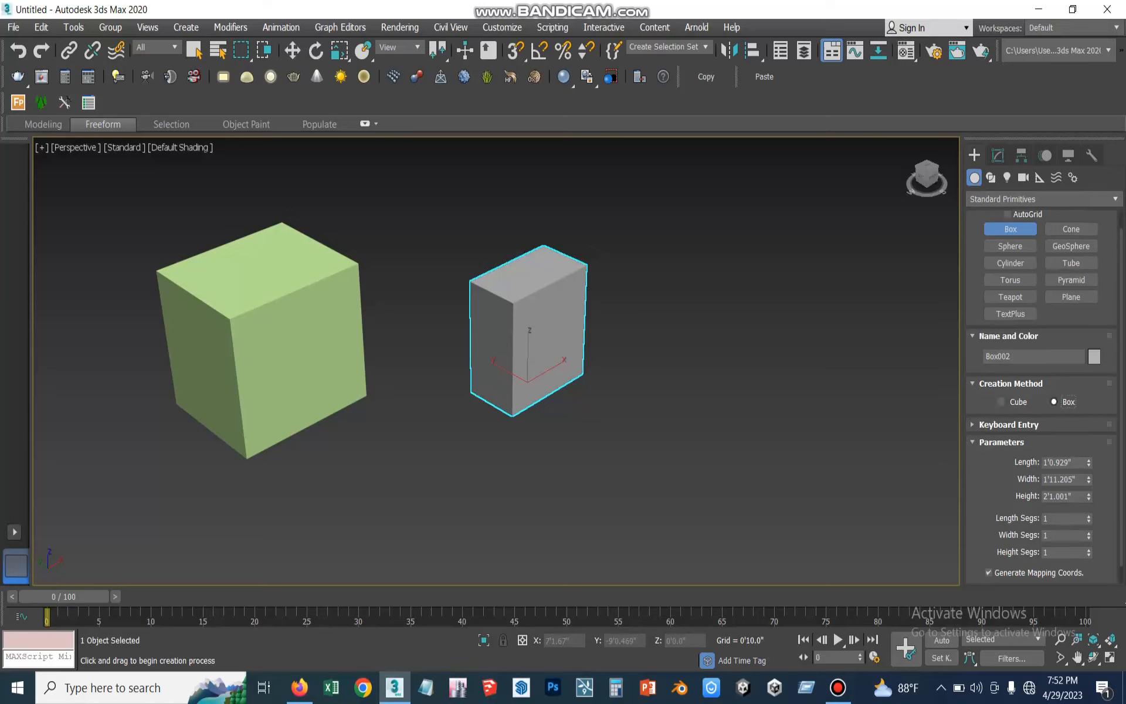
click(1001, 402)
click(1054, 402)
middle_drag(557, 264, 591, 325)
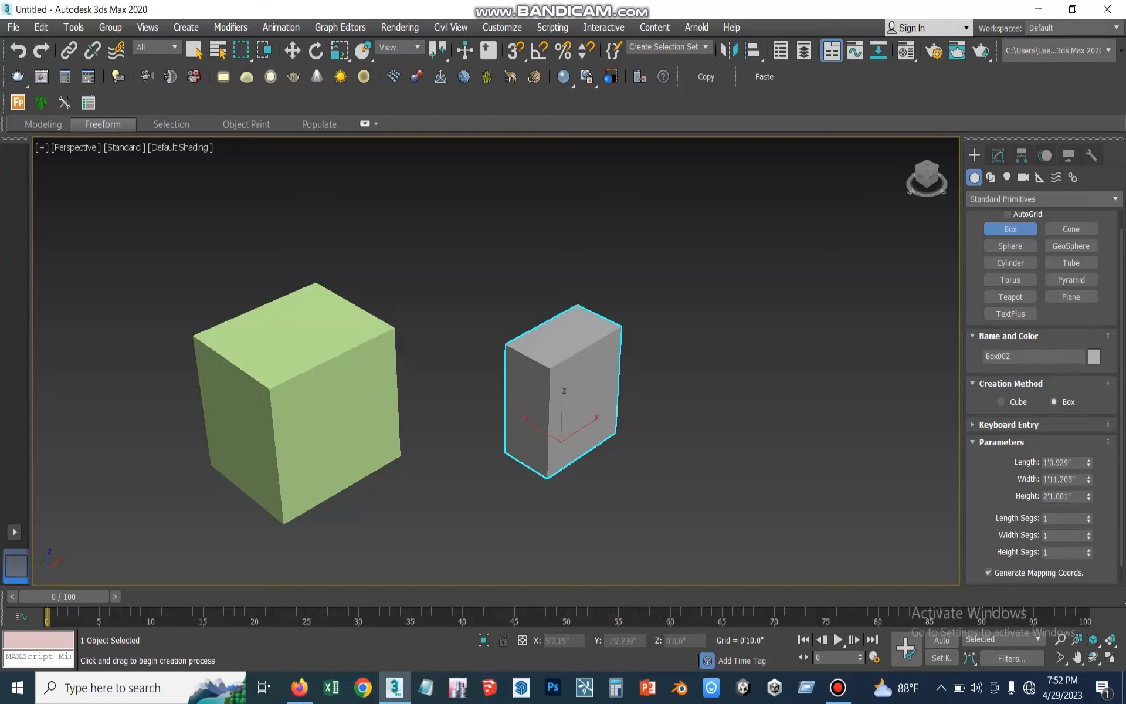
middle_drag(591, 325, 640, 271)
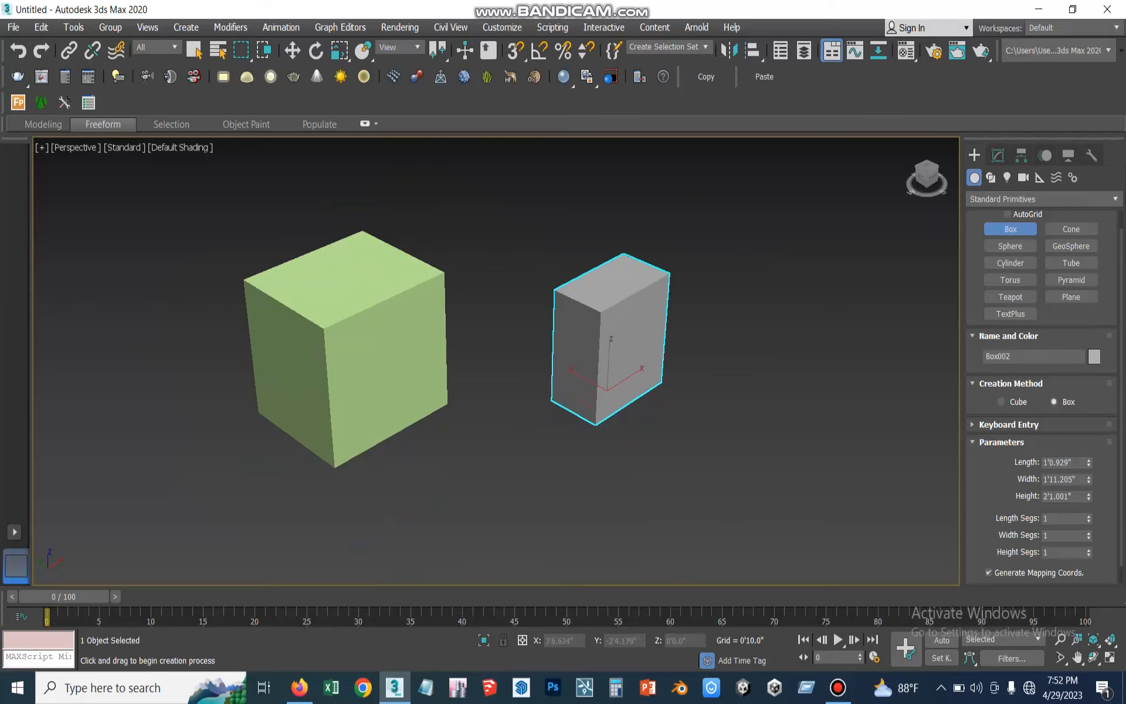
middle_drag(607, 390, 603, 352)
middle_drag(607, 299, 559, 366)
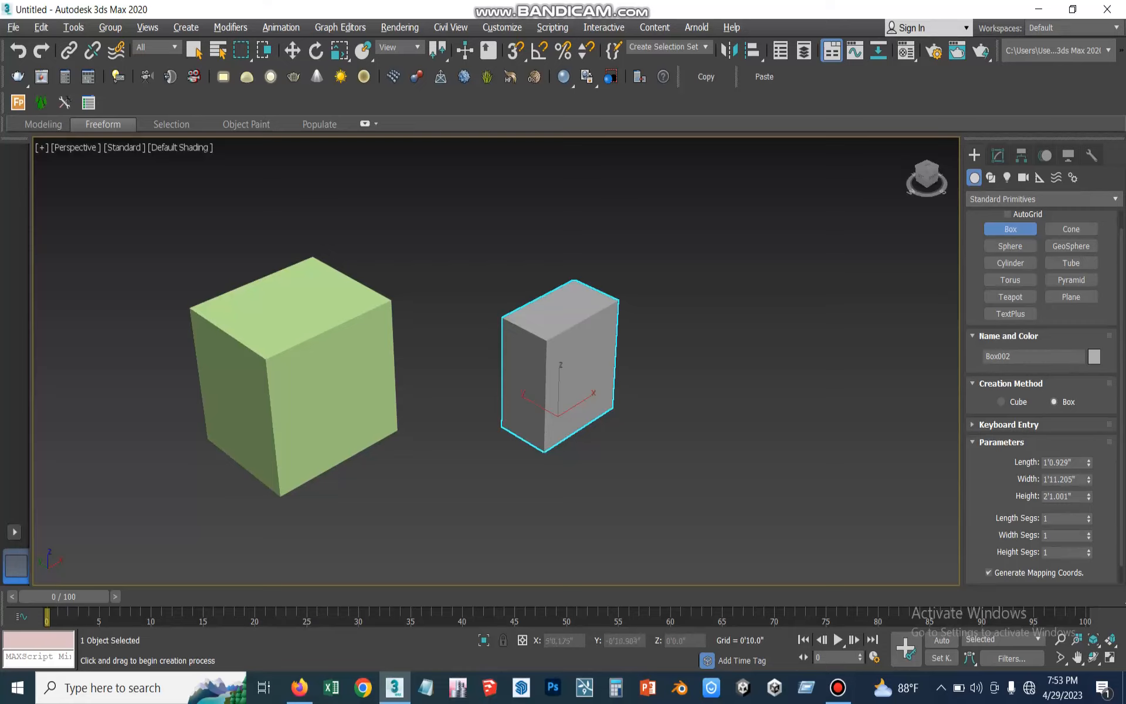
alt+middle_drag(561, 369, 251, 313)
click(375, 352)
middle_drag(376, 352, 585, 358)
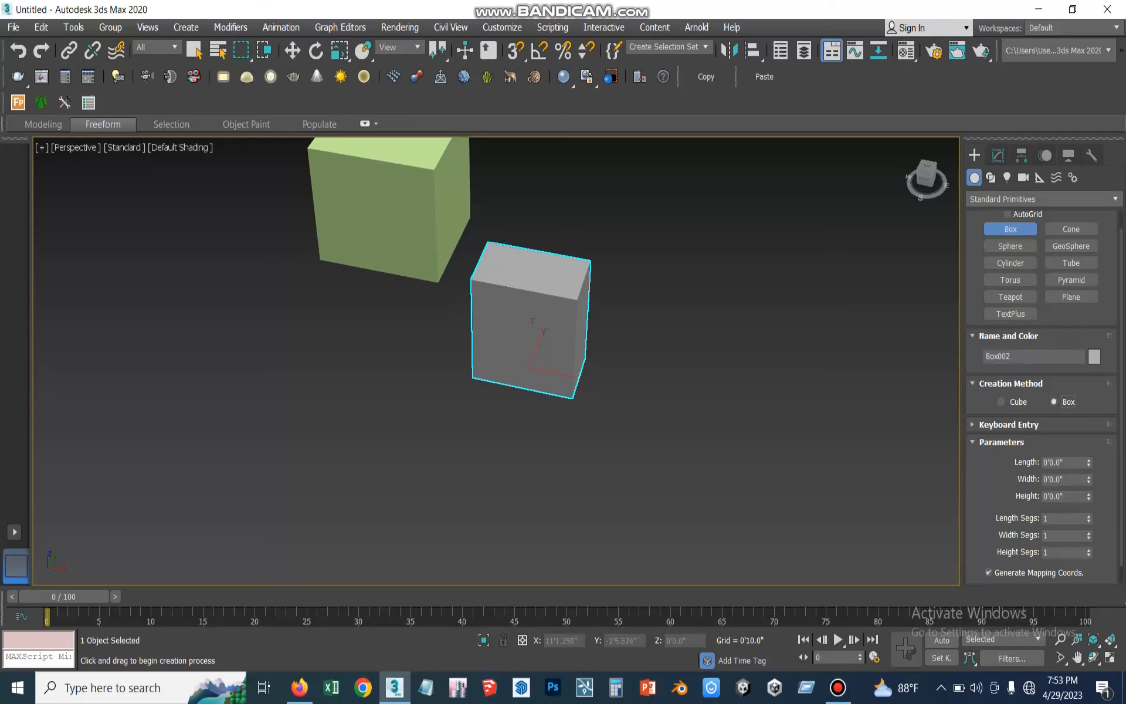
click(1010, 385)
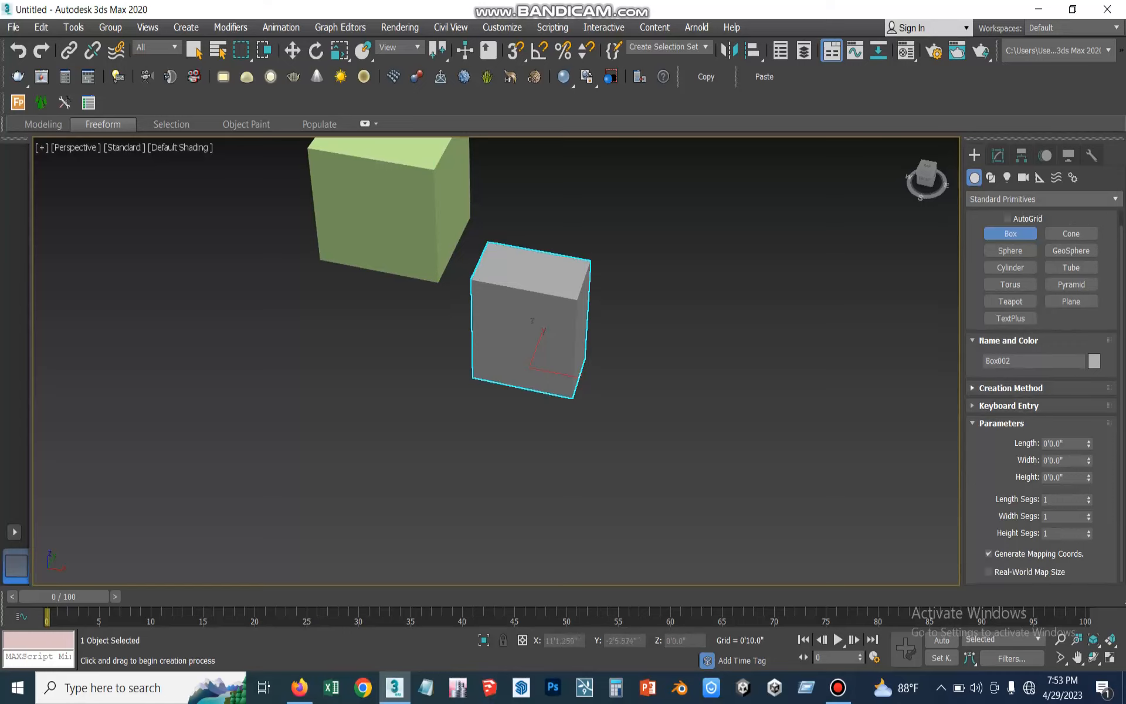
click(1010, 388)
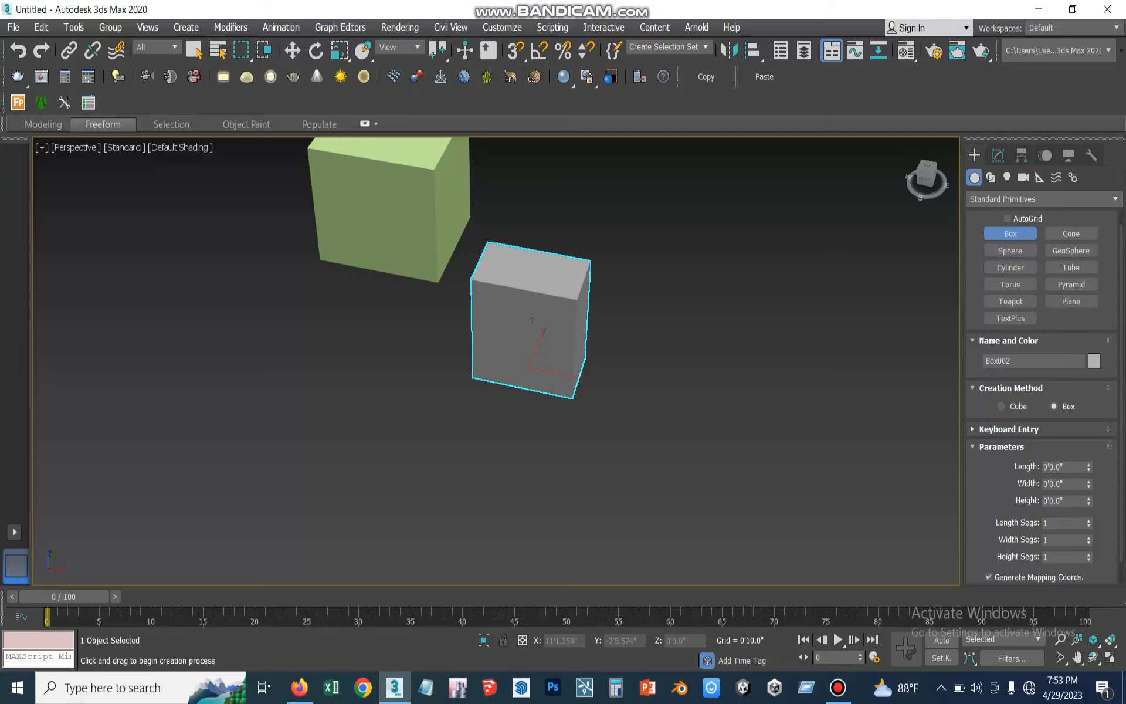
Try 10' as the X position in the box's Keyboard Entry settings and leave the Box tool.
click(1009, 429)
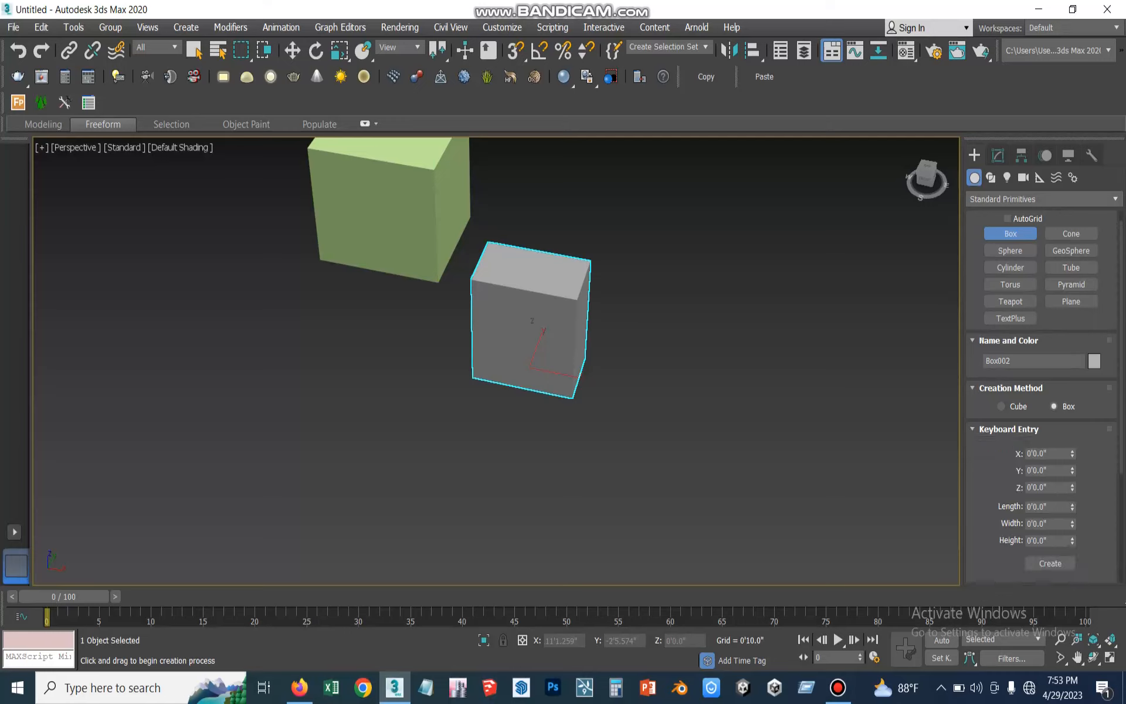
scroll(1044, 393, down, 1)
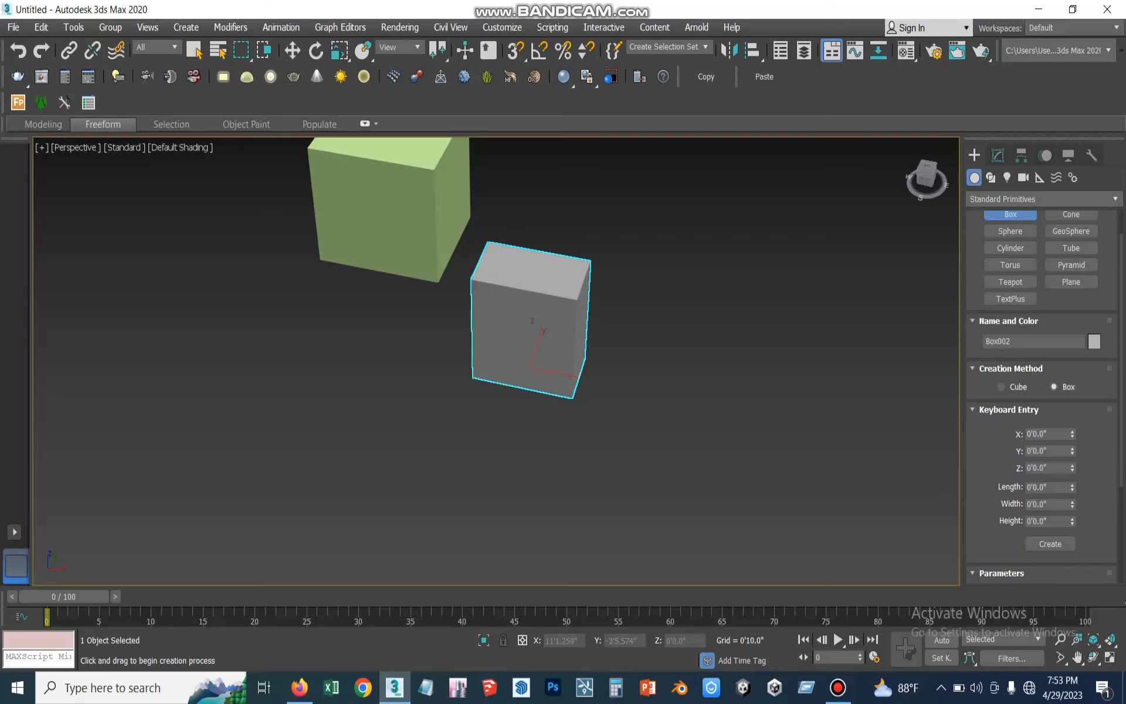
drag(1052, 434, 1033, 434)
text(10)
key(Return)
key(BackSpace)
text(10')
key(Return)
key(BackSpace)
click(1009, 410)
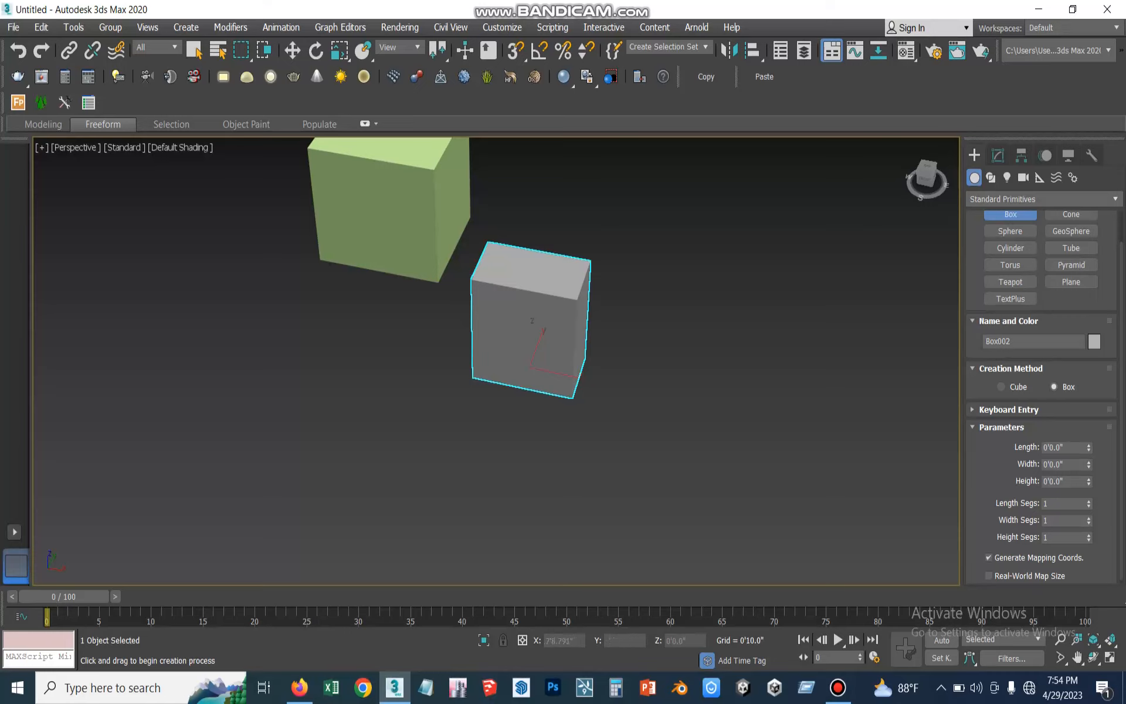
key(Escape)
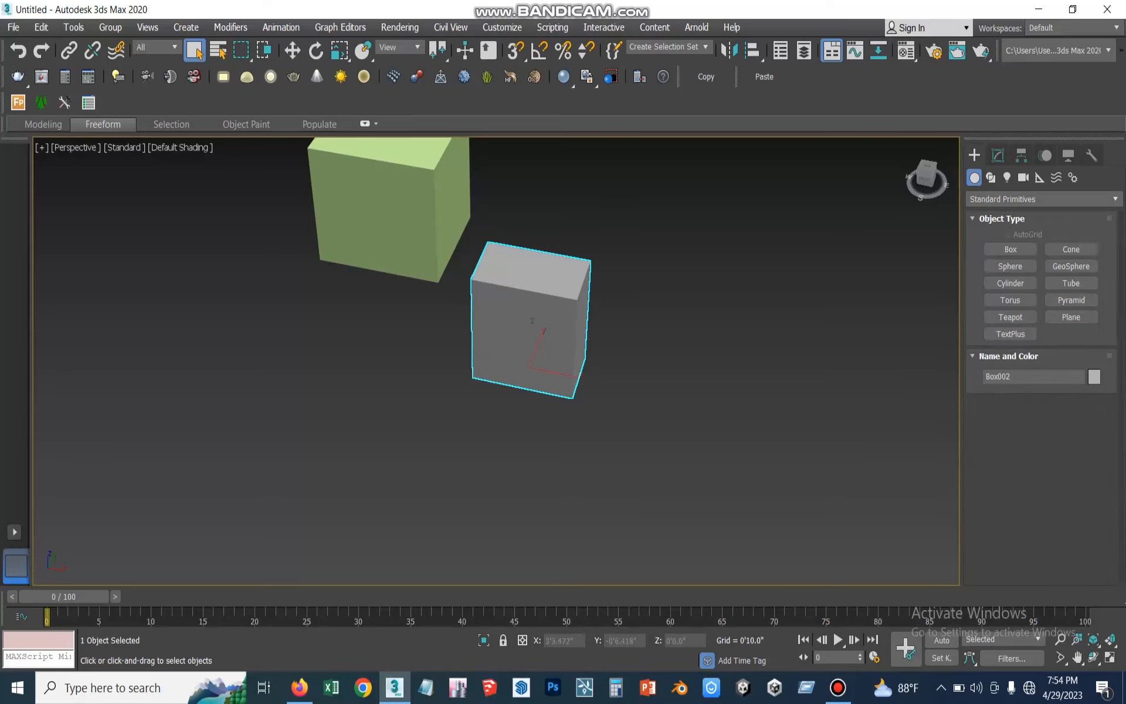
Select the gray box and set its length to 2'0" in its modify parameters.
click(687, 375)
middle_drag(686, 375, 653, 390)
click(506, 346)
middle_drag(505, 346, 587, 432)
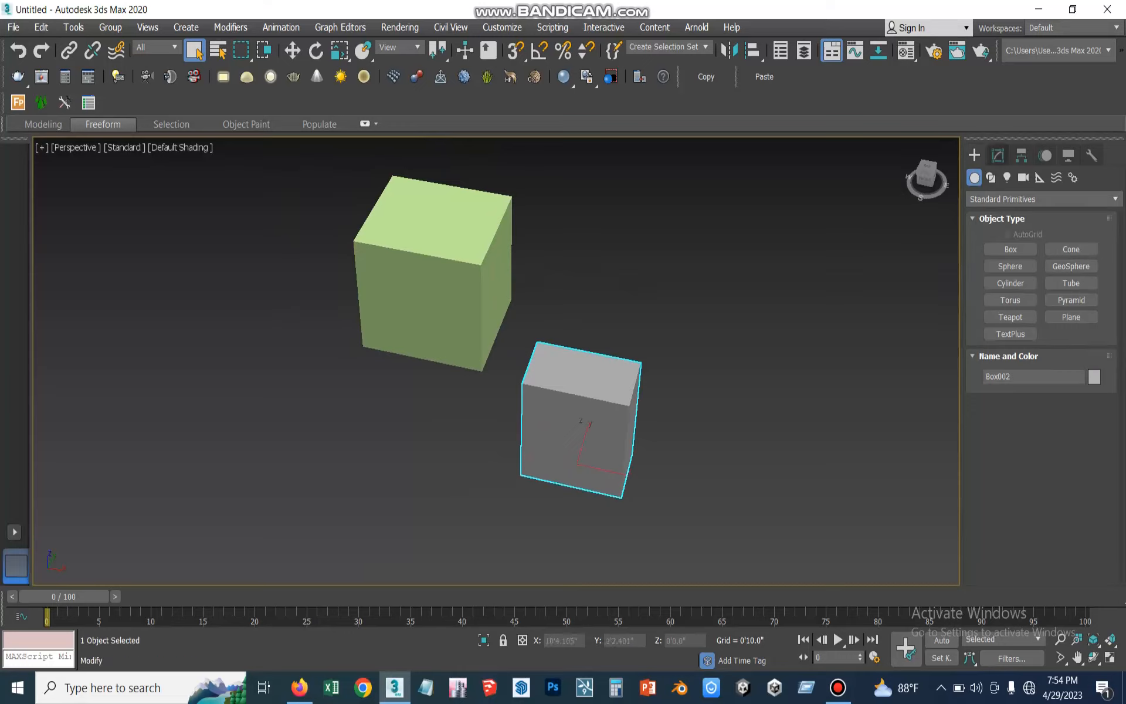
middle_drag(674, 375, 652, 339)
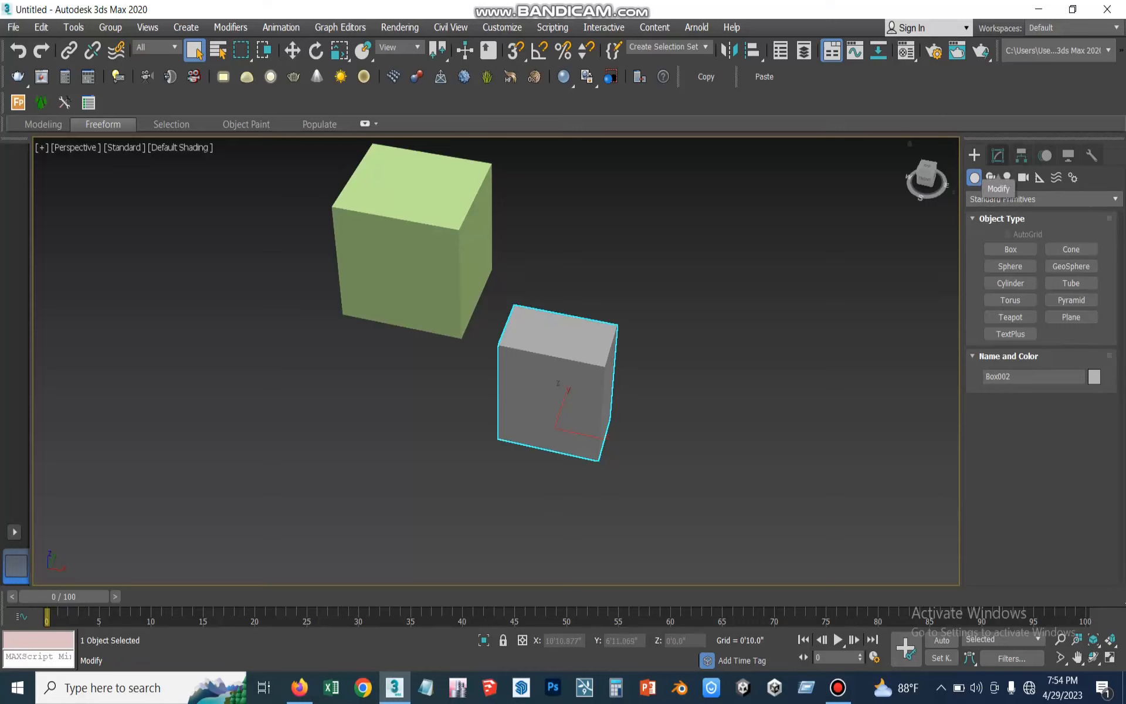
click(997, 159)
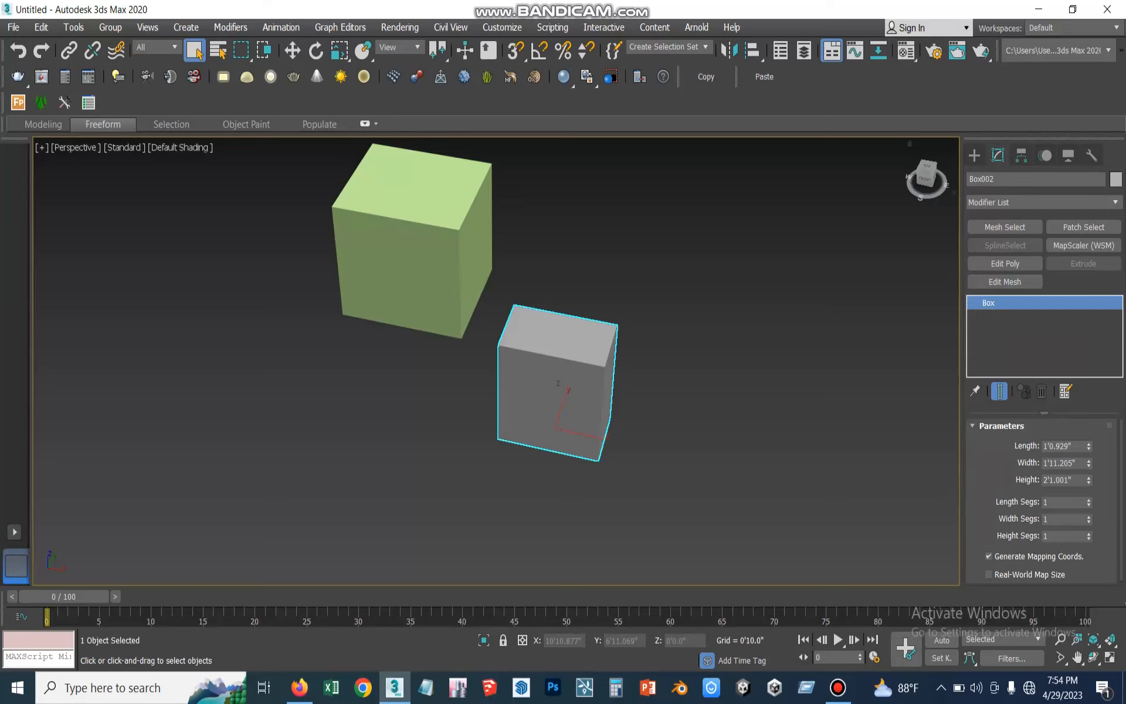
double_click(1057, 446)
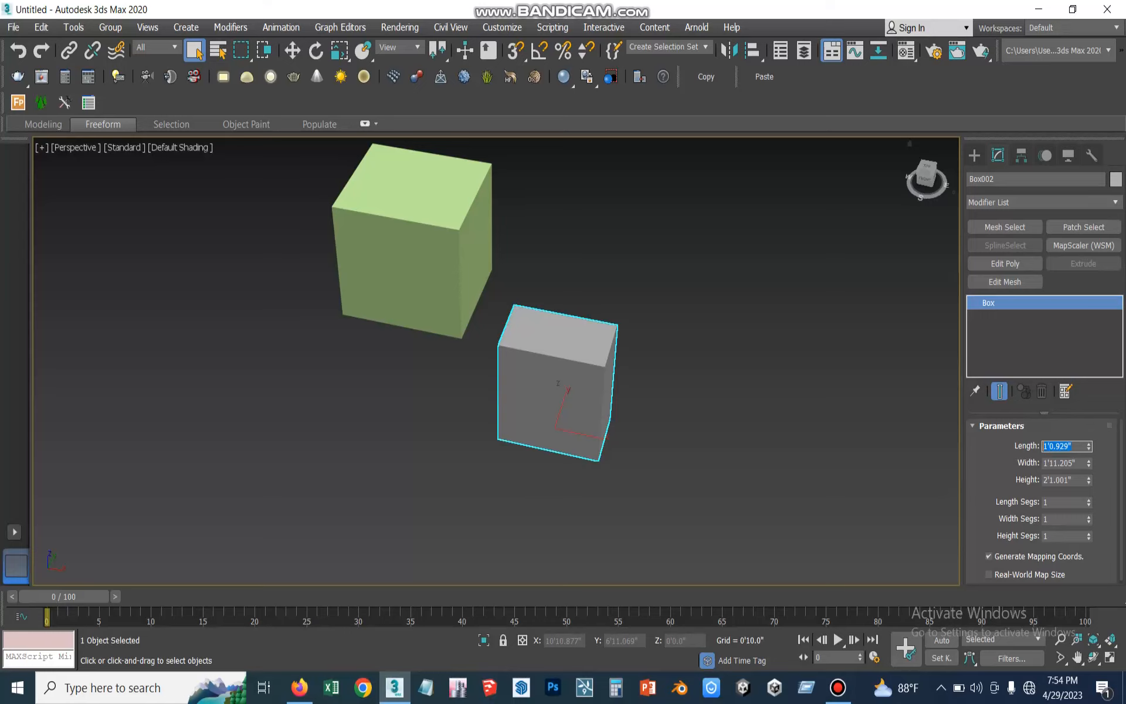
text(2)
key(Return)
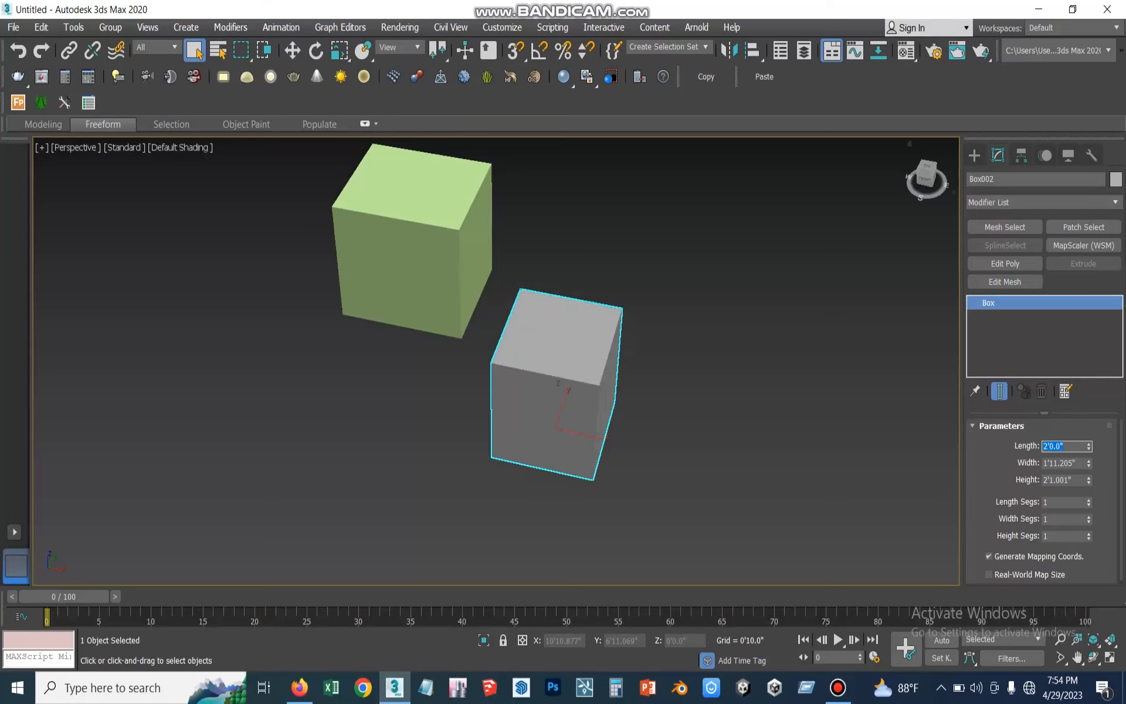
Set the gray box's width to 3'0" and its height to 3'0".
key(Tab)
text(3)
key(Return)
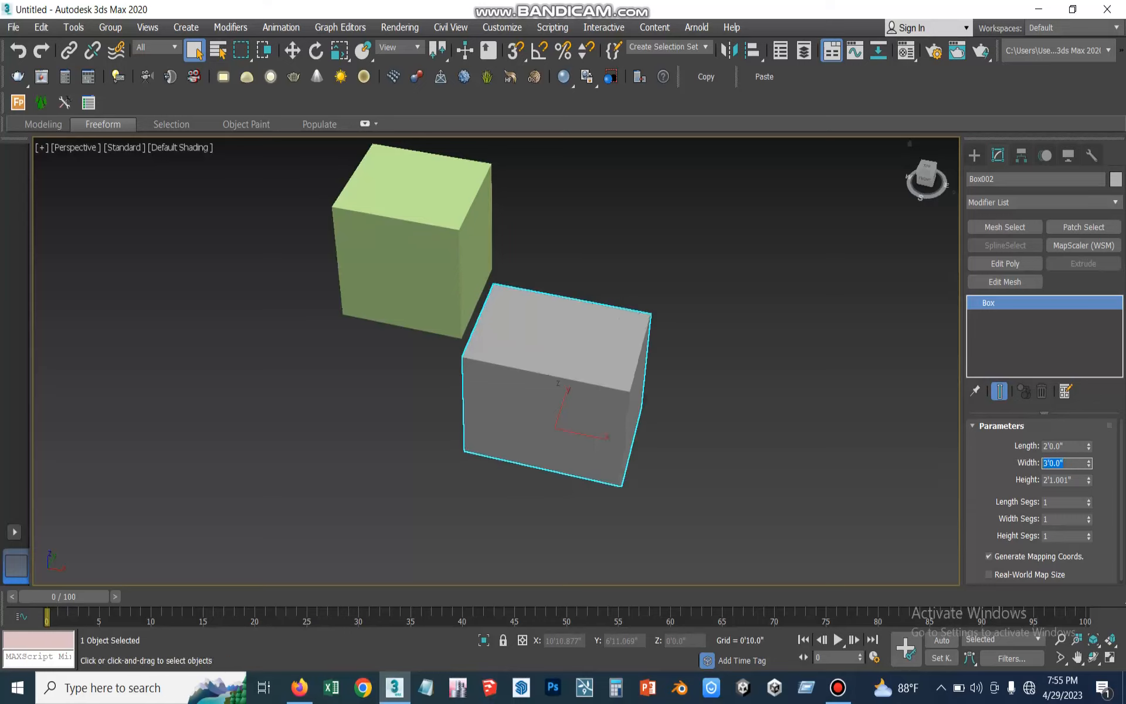
key(Tab)
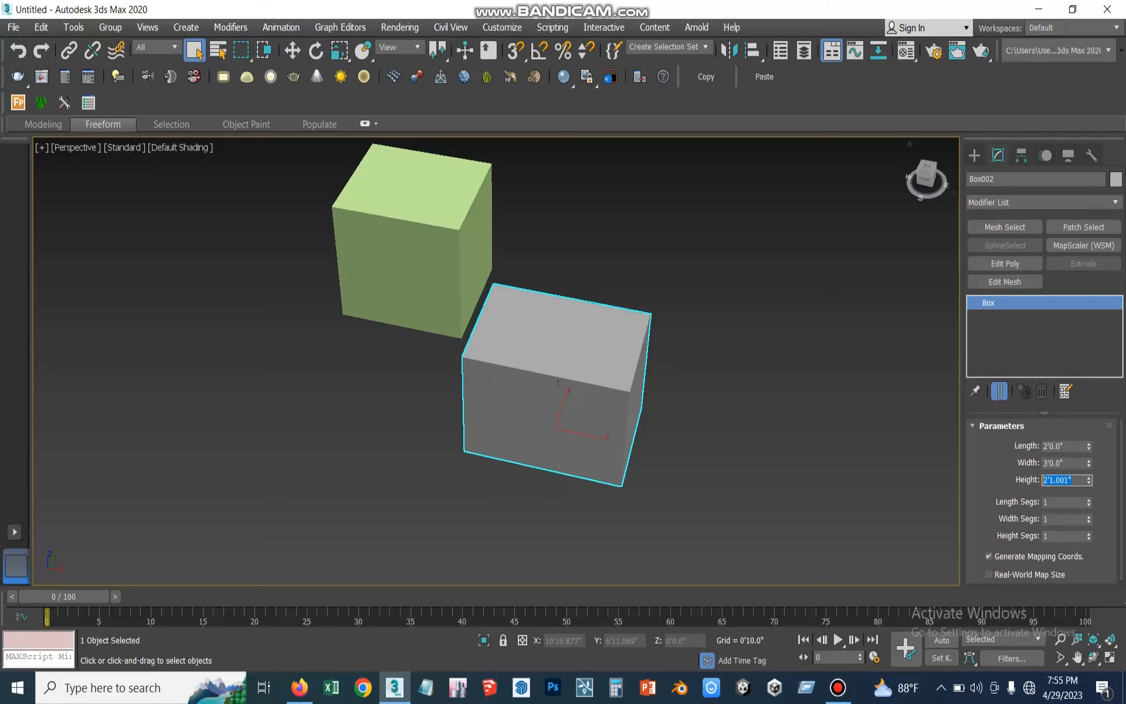
text(3)
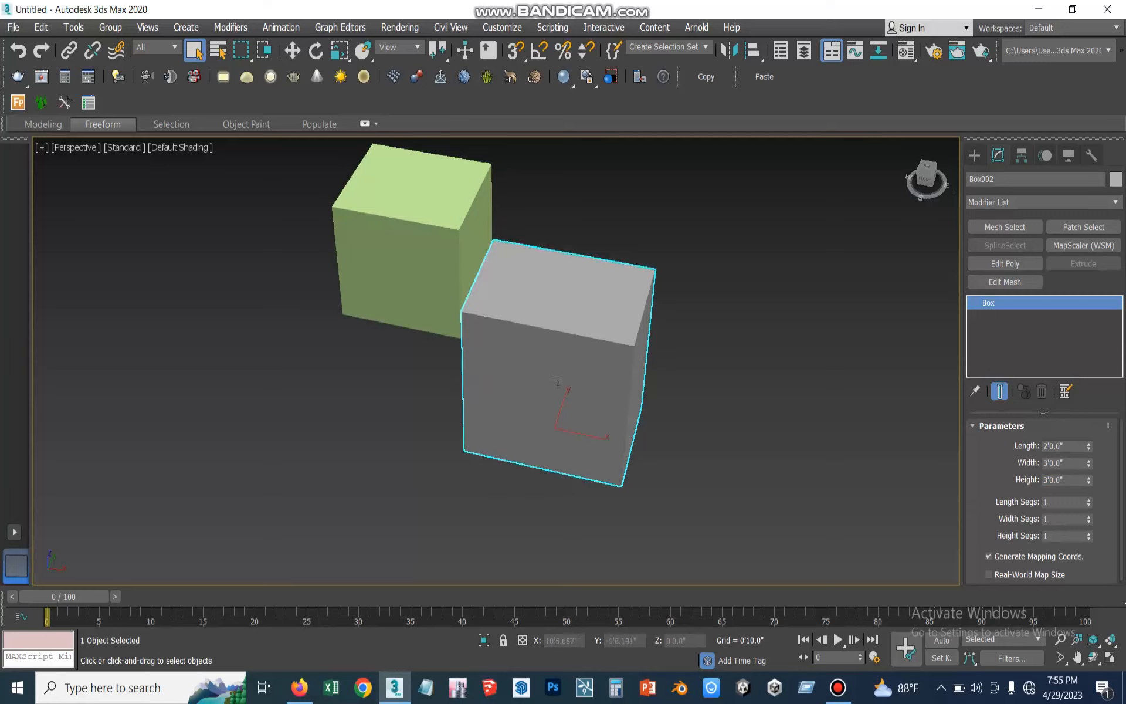
Set the gray box's length, width and height segments to 2 each.
middle_drag(328, 375, 315, 450)
middle_drag(598, 516, 552, 332)
middle_drag(505, 276, 602, 390)
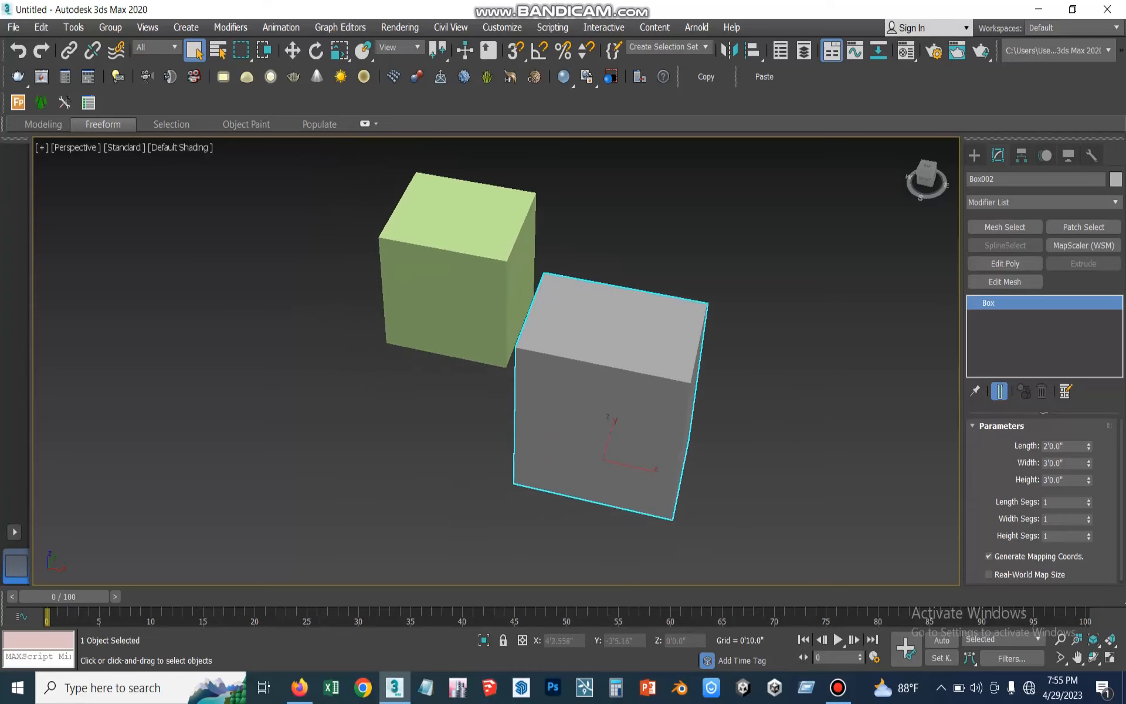
middle_drag(587, 440, 580, 421)
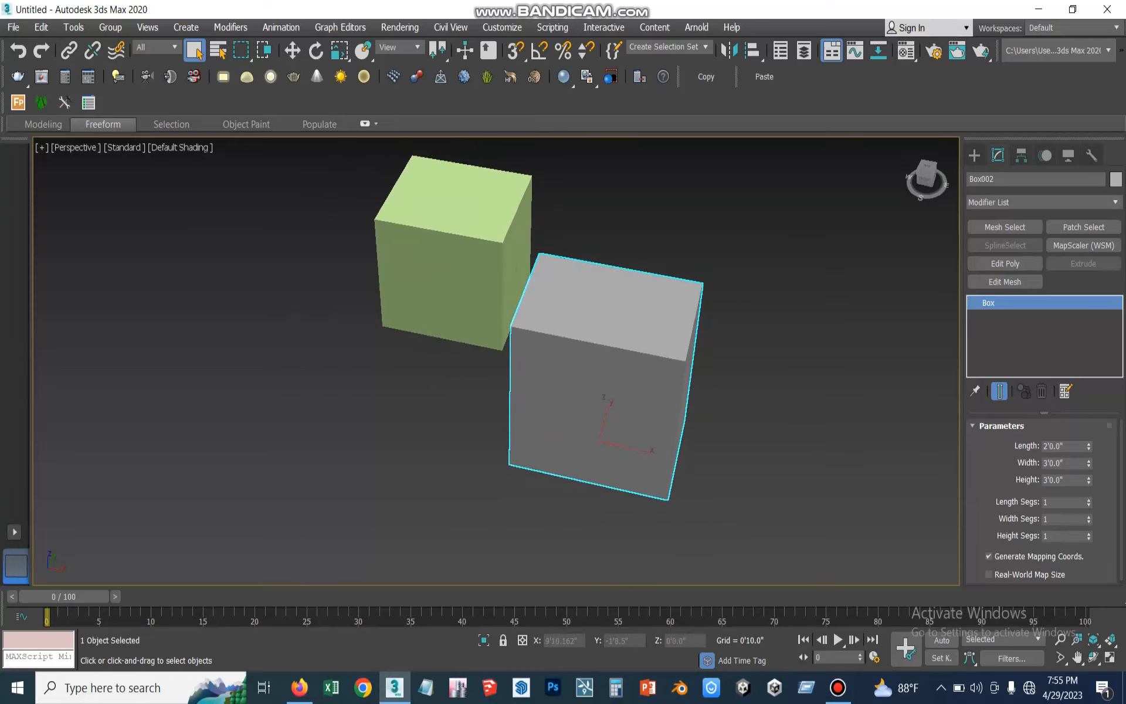
click(1089, 500)
click(1088, 516)
middle_drag(587, 431, 642, 456)
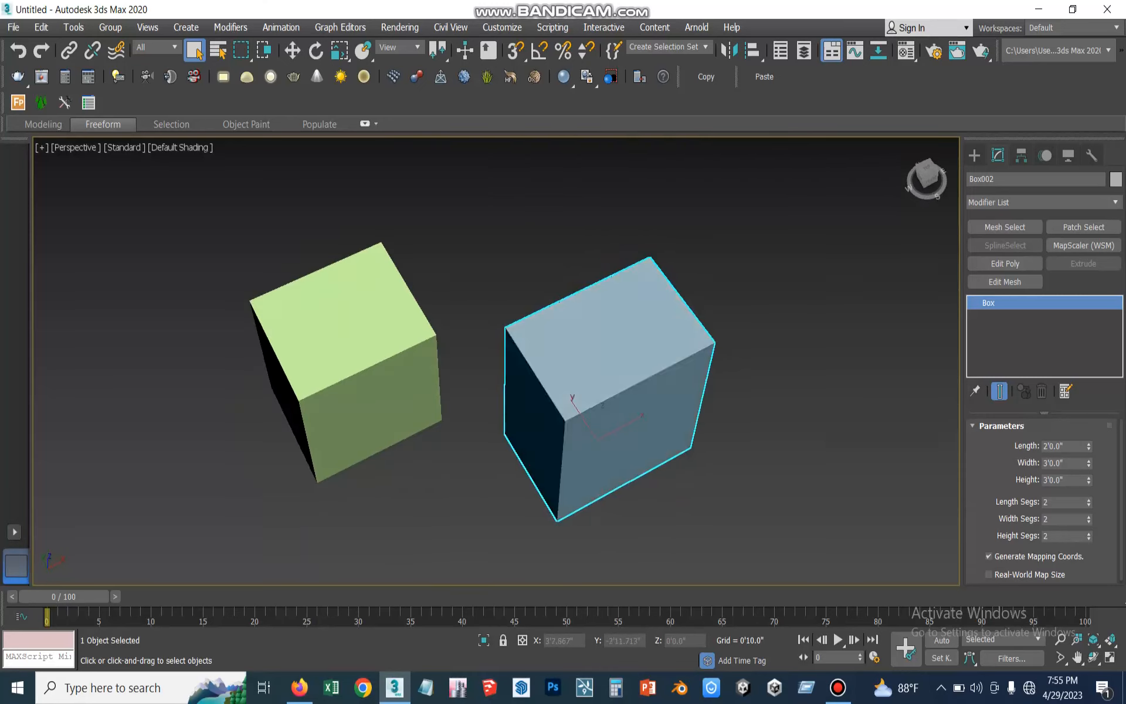
Compare the Wireframe, Default Shading and Edged Faces displays of the perspective view, finishing on Edged Faces.
key(F3)
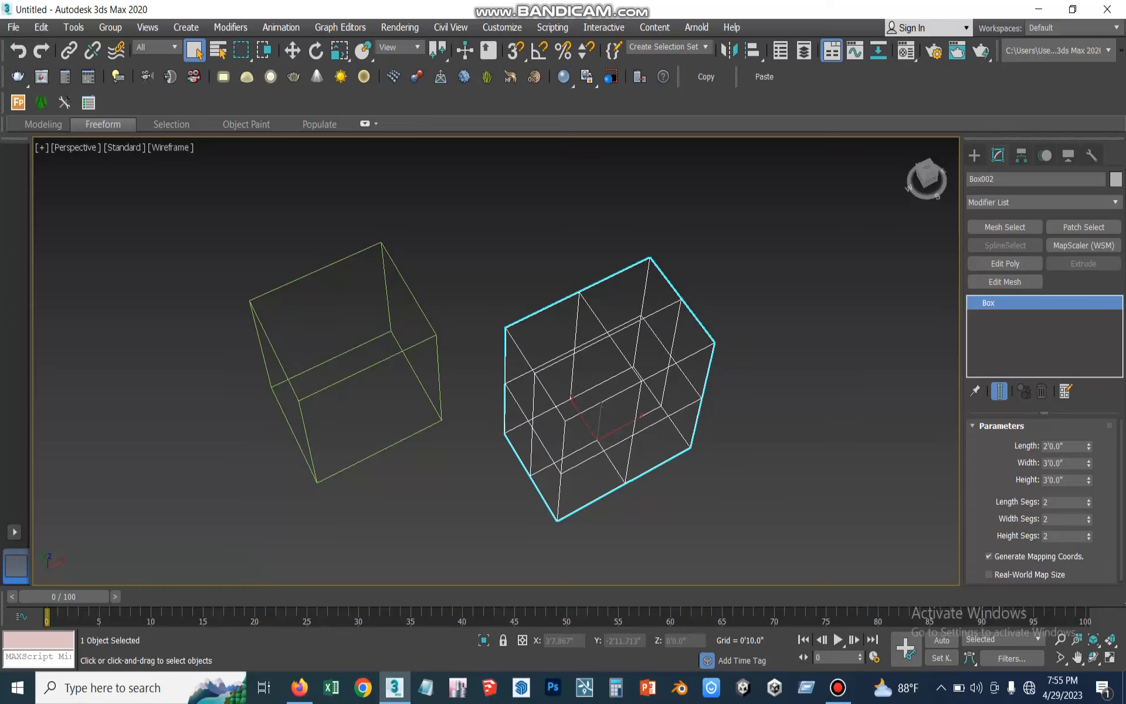
key(F3)
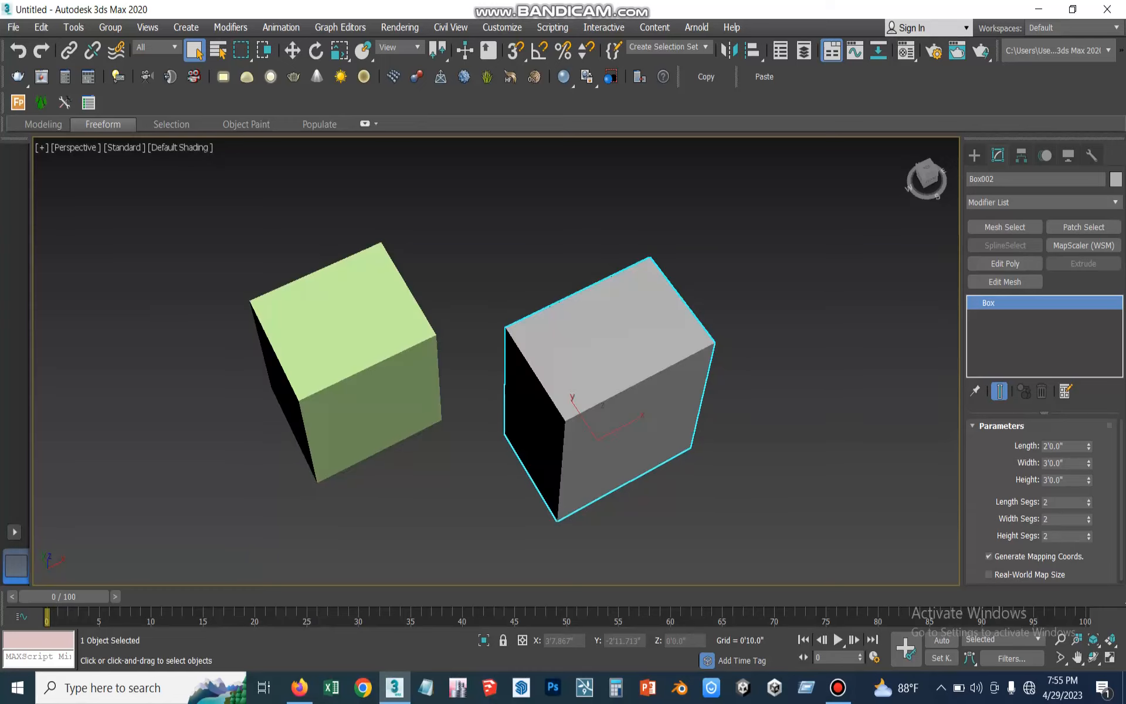
key(F4)
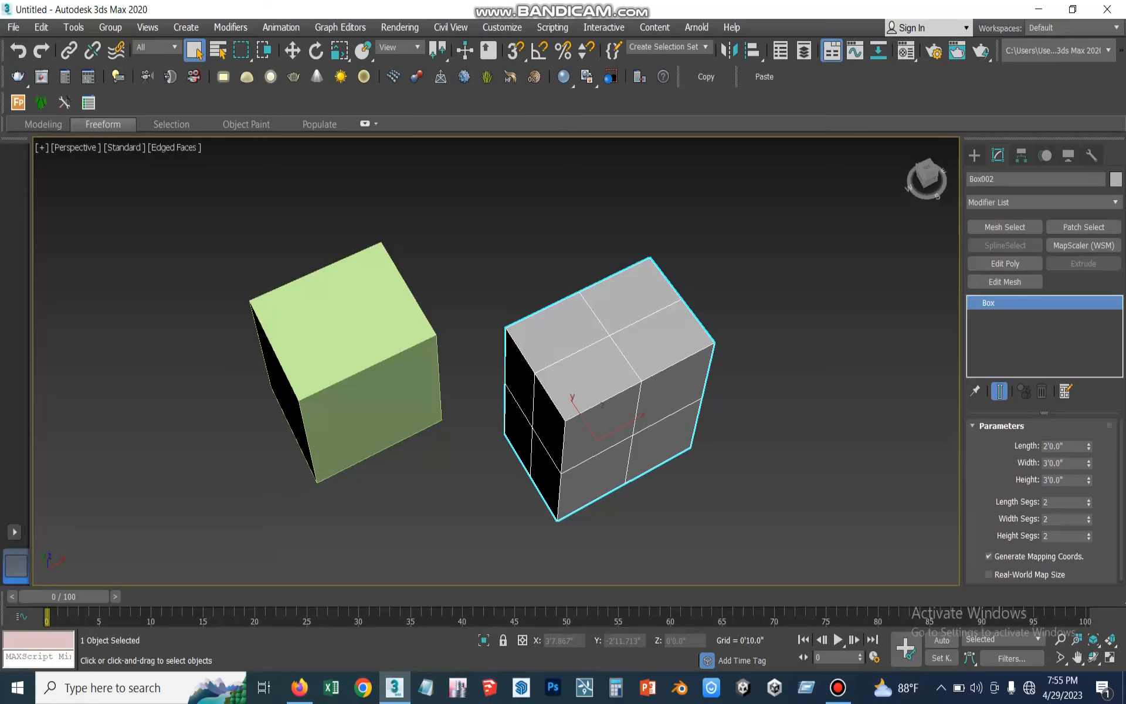
key(F4)
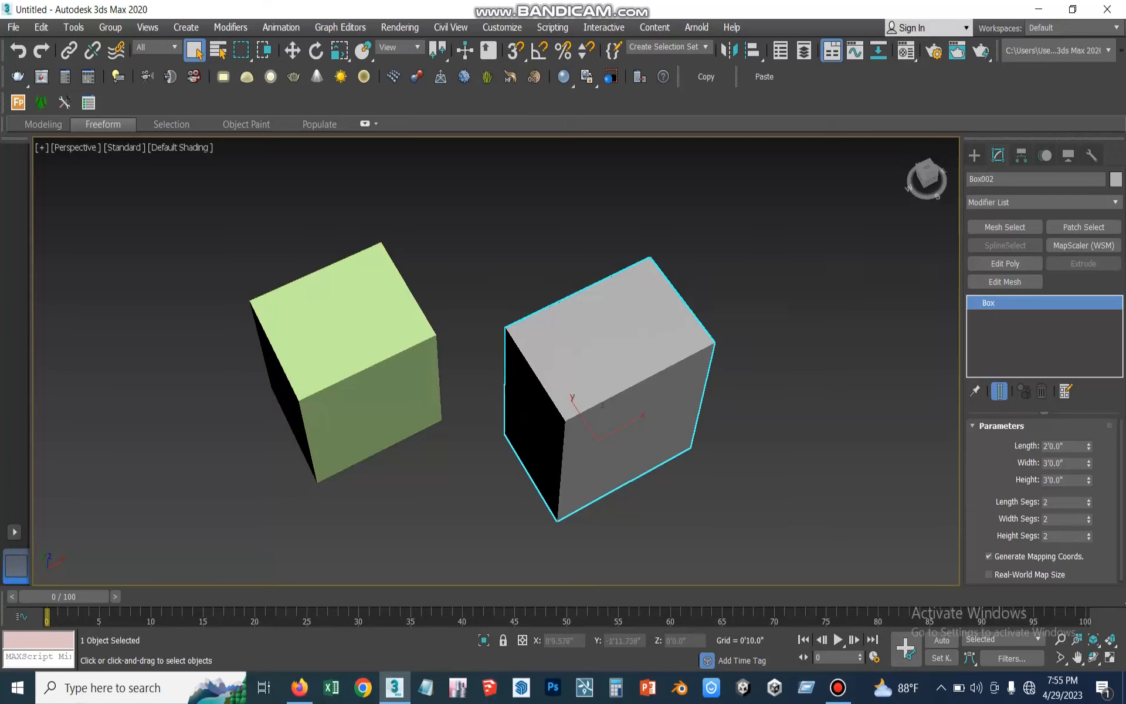
mouse_move(610, 387)
middle_down()
mouse_move(600, 367)
mouse_move(598, 378)
middle_up()
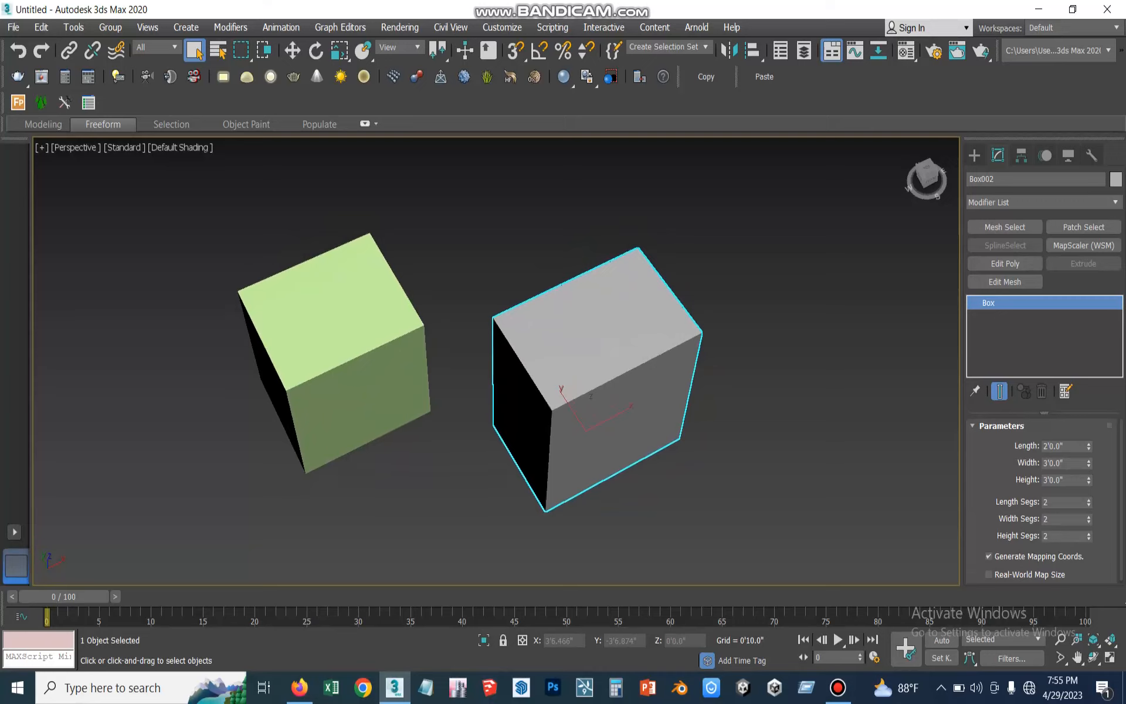
key(F4)
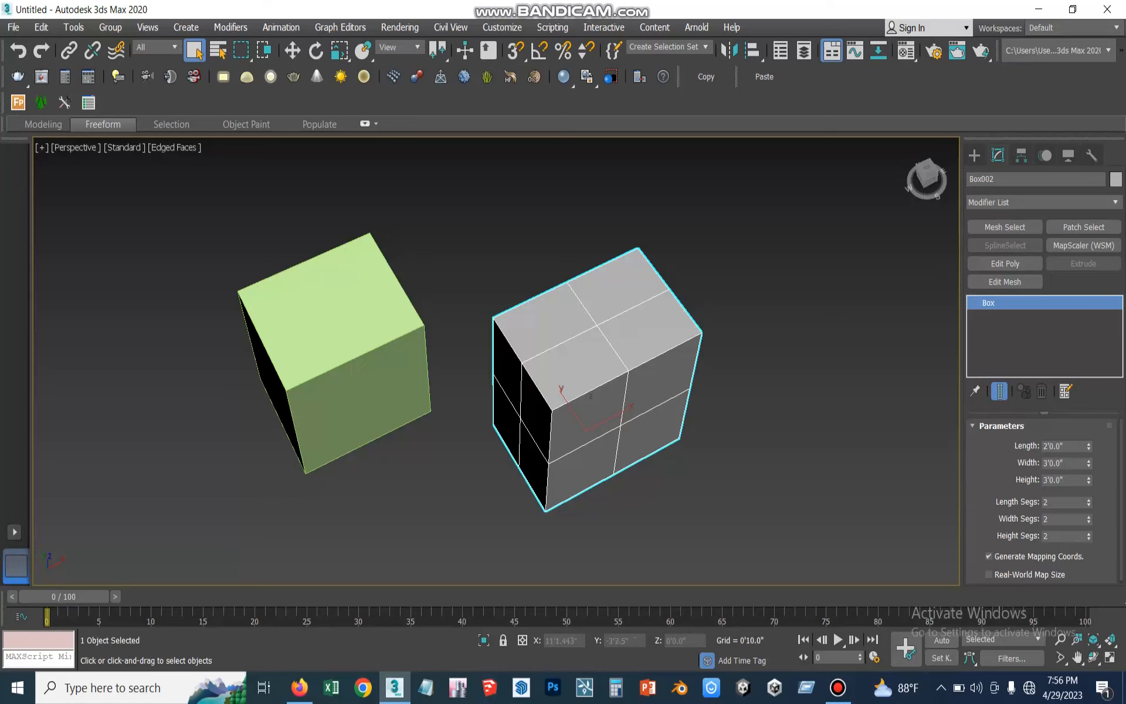
Increase the gray box's segments to 7 for length, 4 for width and 5 for height.
click(1089, 500)
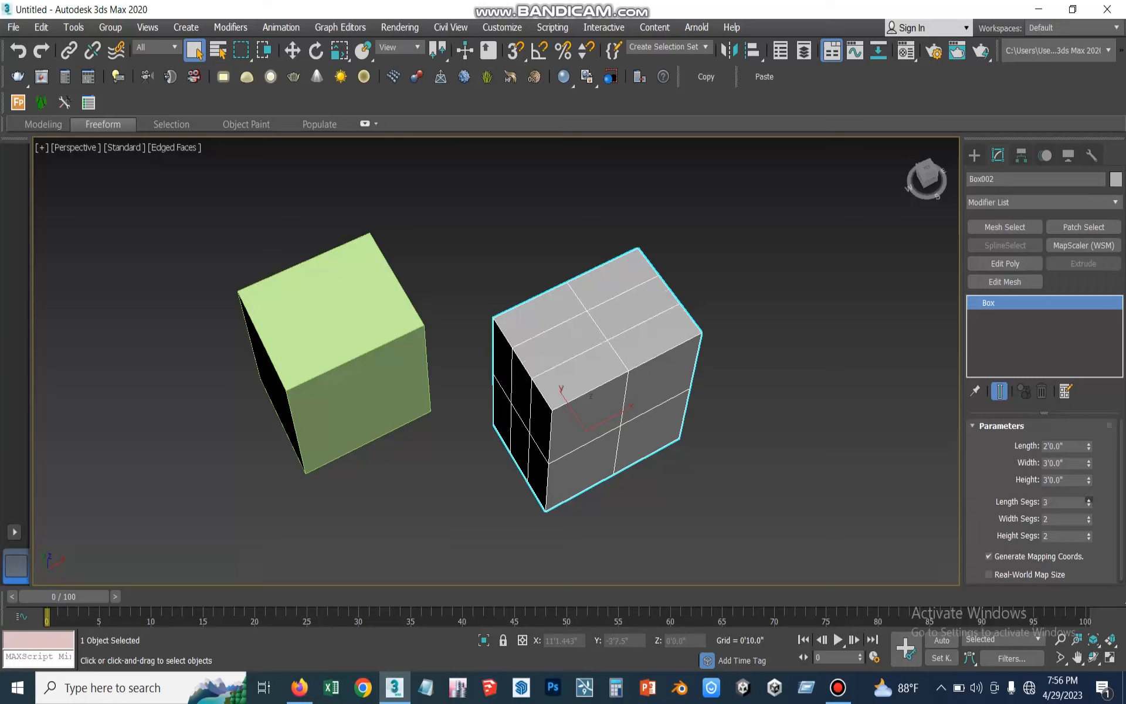
click(1089, 499)
click(1088, 500)
click(1089, 500)
click(1089, 500)
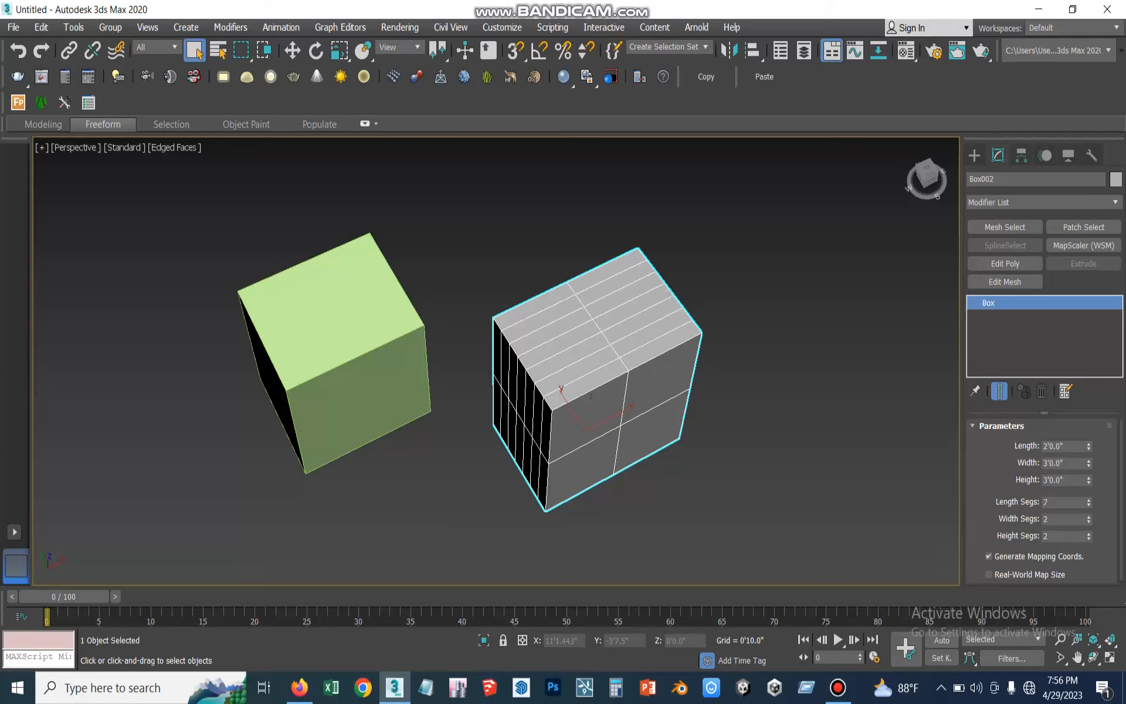
click(1088, 517)
click(1088, 517)
click(1089, 534)
click(1089, 534)
click(1088, 534)
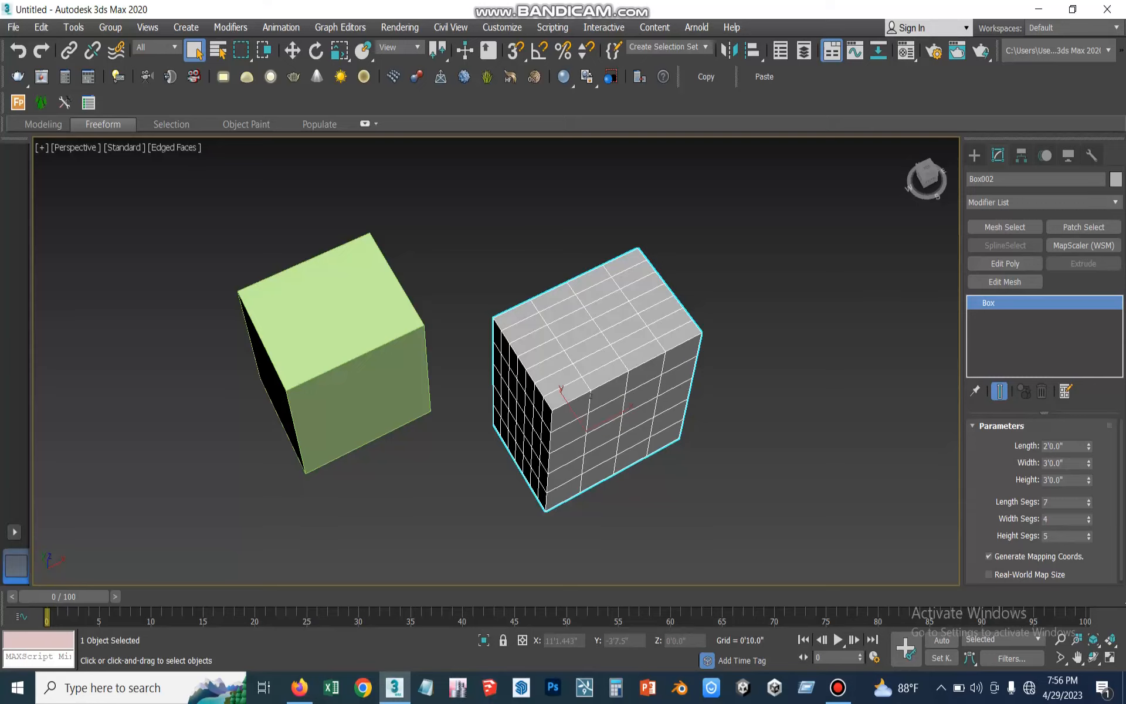
Set the gray box's height, width and length segments back to 1 each.
double_click(1055, 536)
double_click(1055, 519)
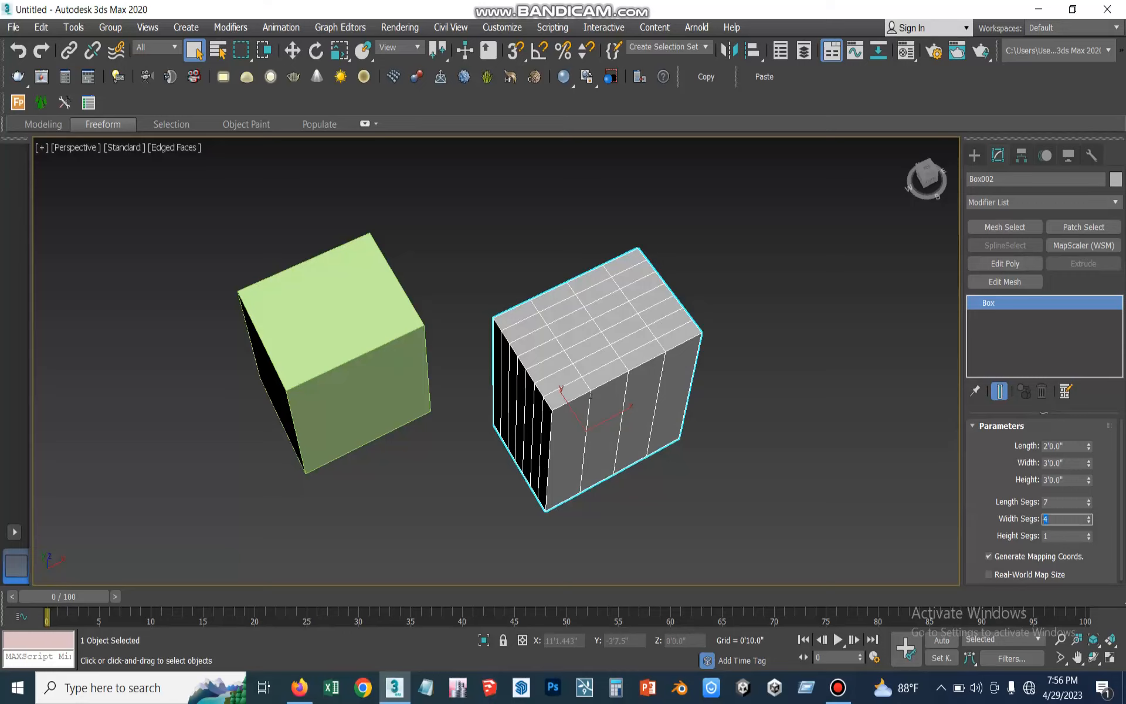
text(1)
double_click(1056, 503)
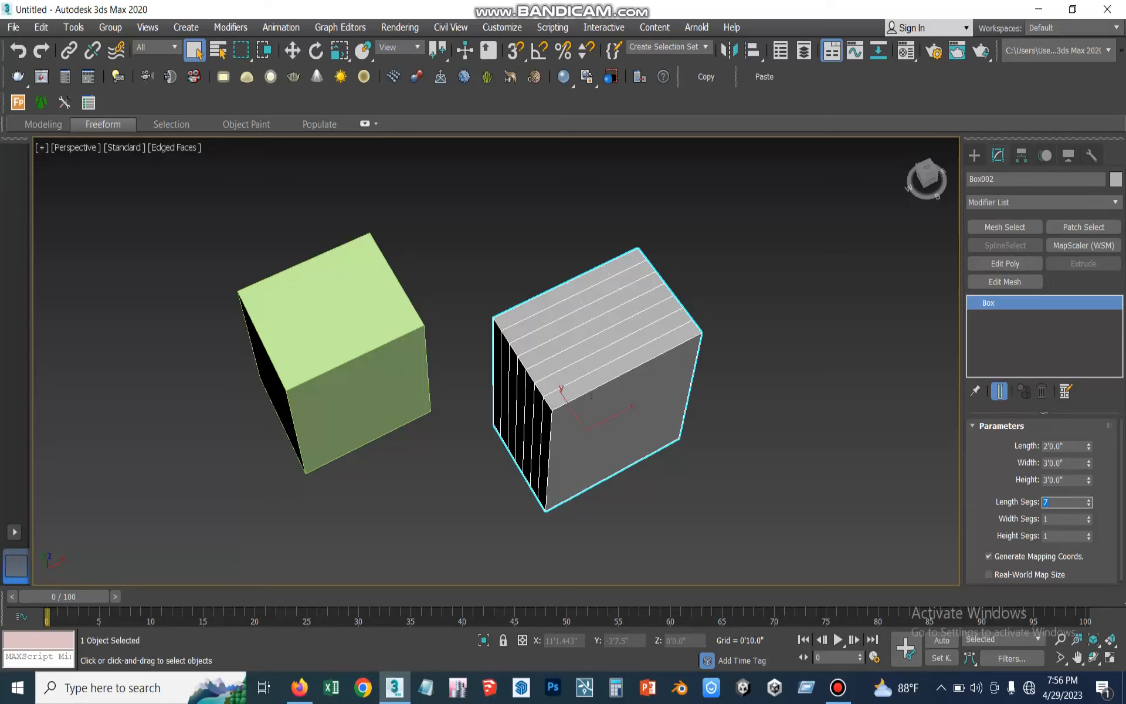
scroll(1044, 501, down, 1)
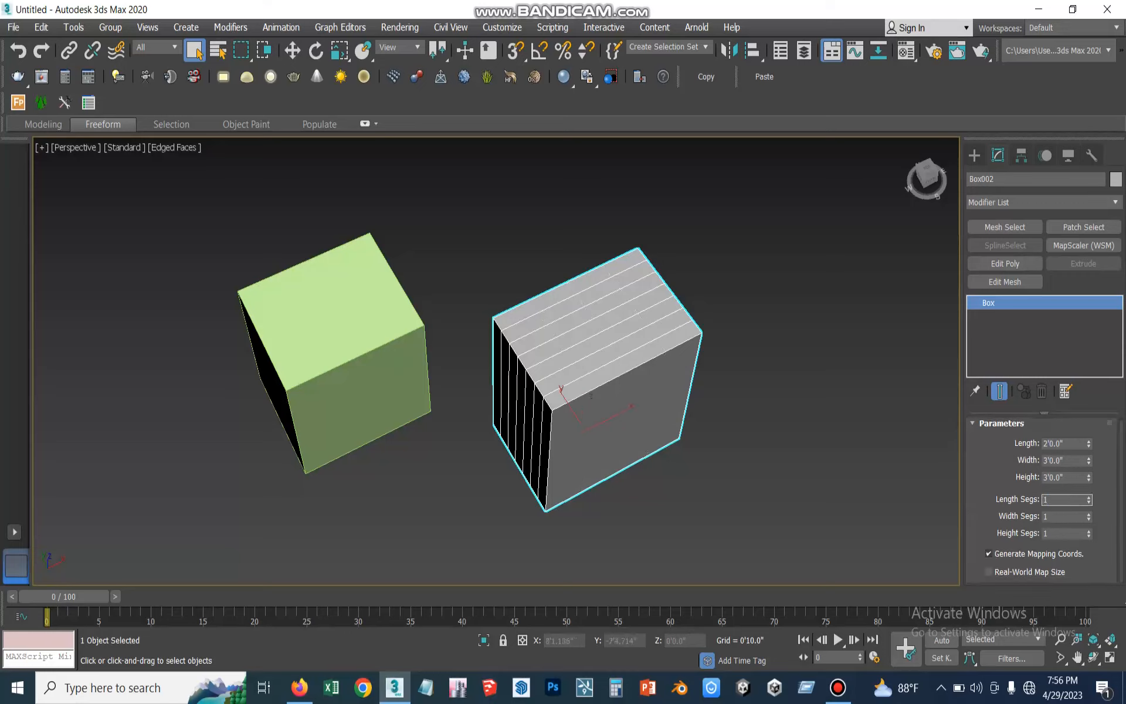
key(Return)
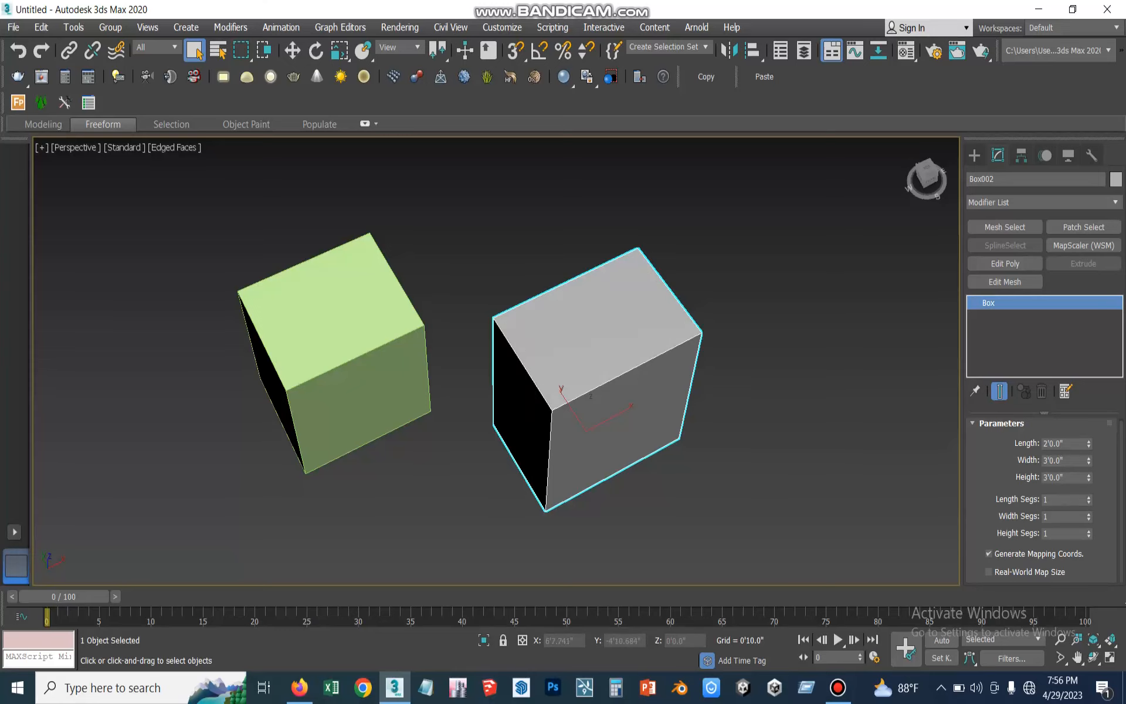
Create a Cone away from the boxes with base radius about 3'2", top radius about 3'4" and height about 7'3".
middle_drag(586, 387, 594, 354)
scroll(734, 311, up, 4)
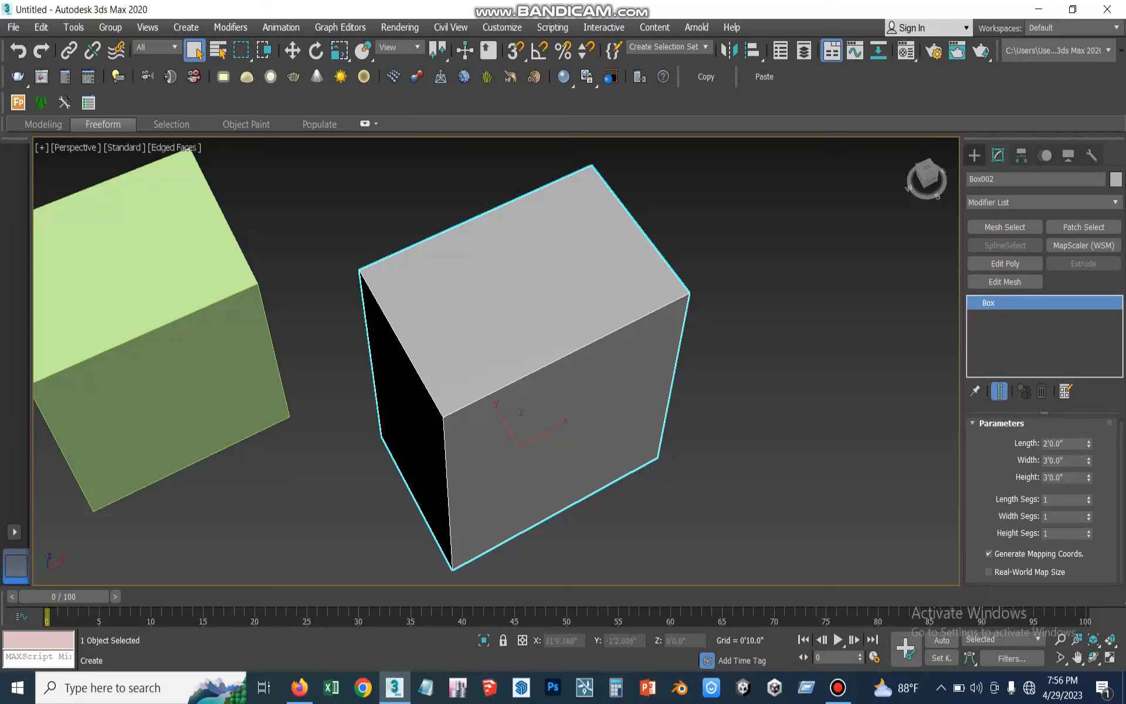
click(974, 155)
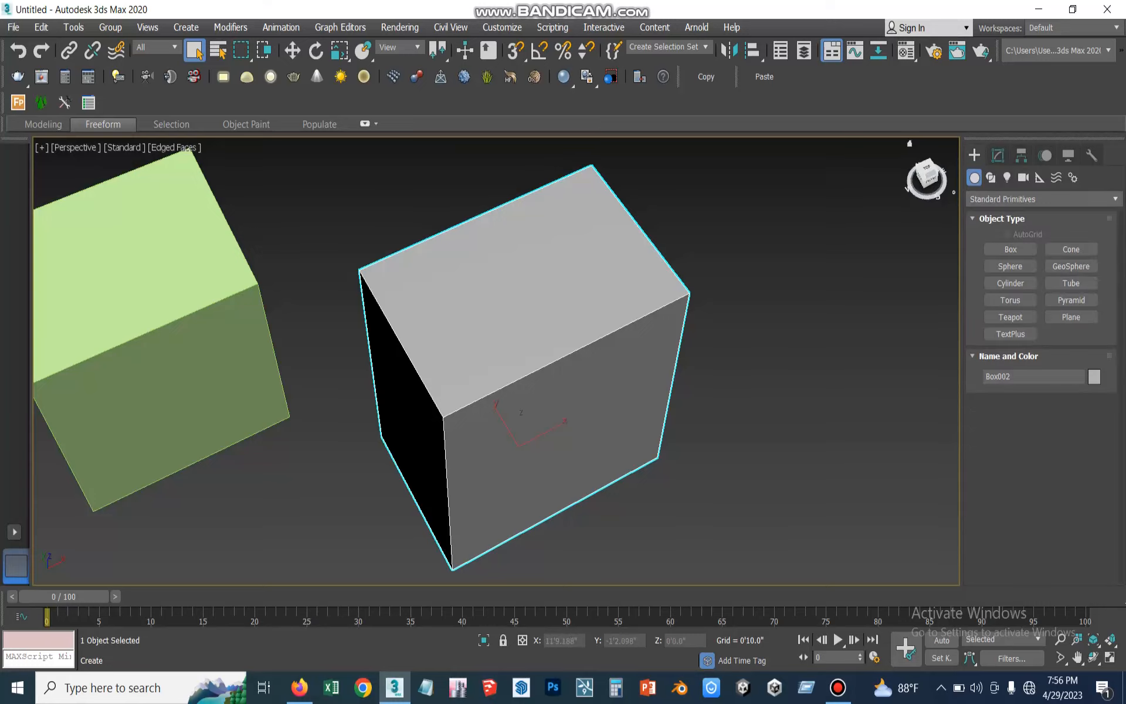
click(1011, 249)
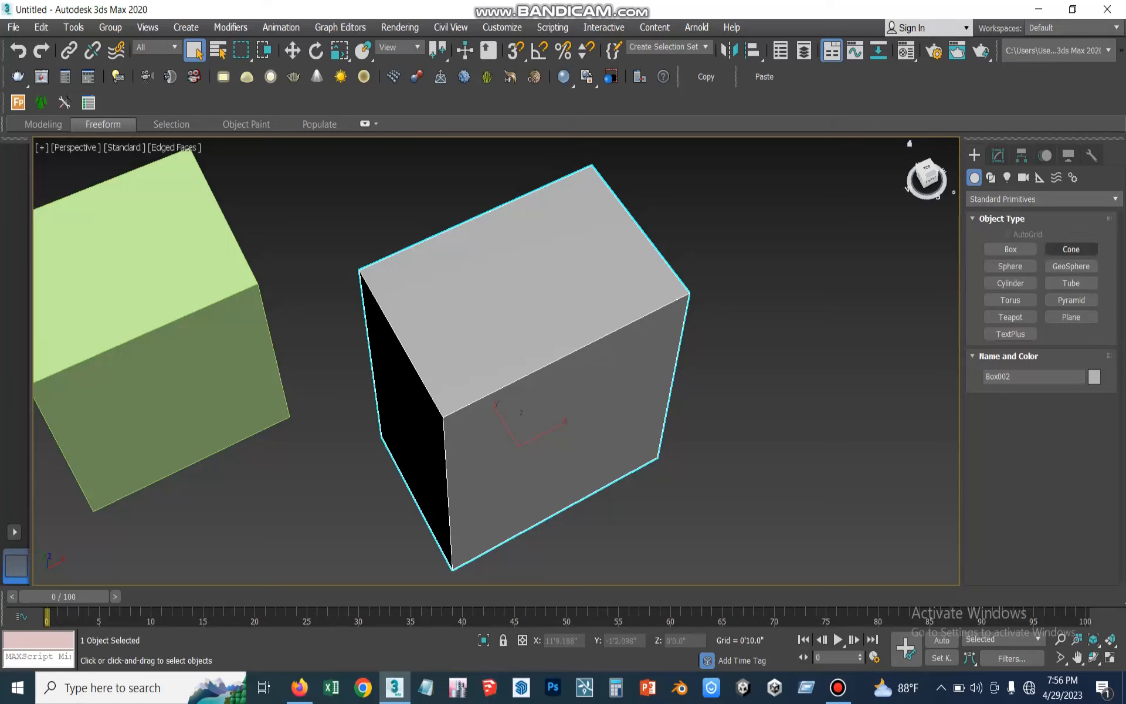
click(1071, 249)
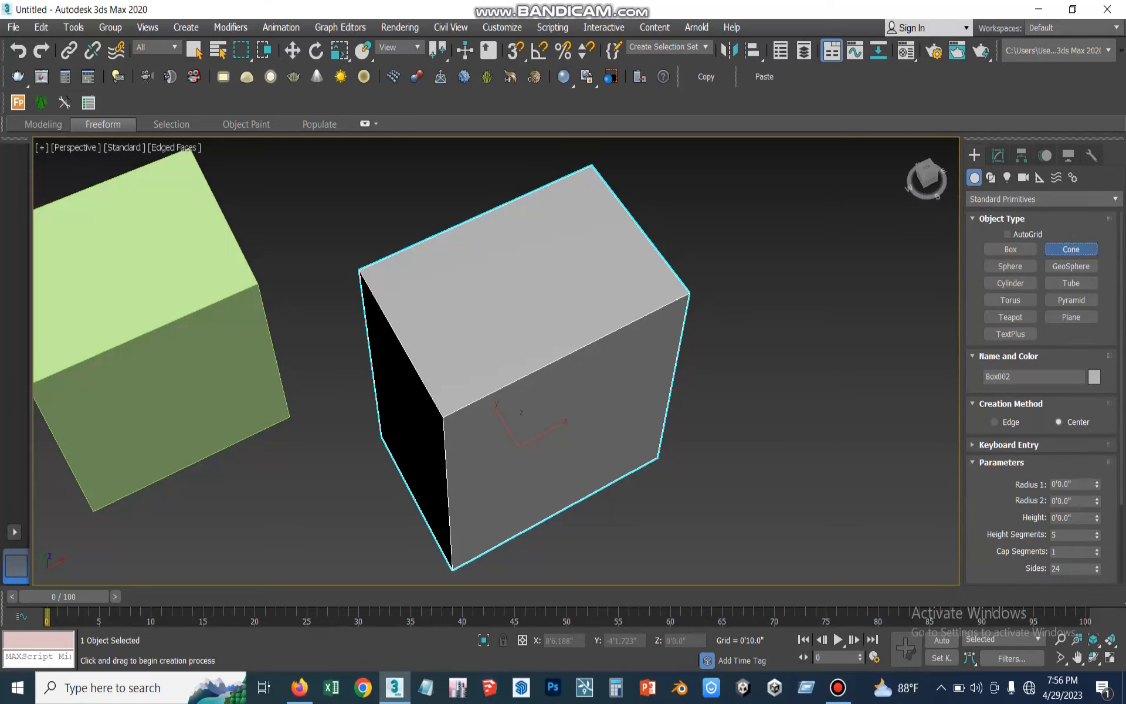
drag(774, 399, 831, 387)
right_click(818, 385)
middle_drag(880, 346, 510, 438)
scroll(709, 417, down, 6)
drag(691, 330, 757, 332)
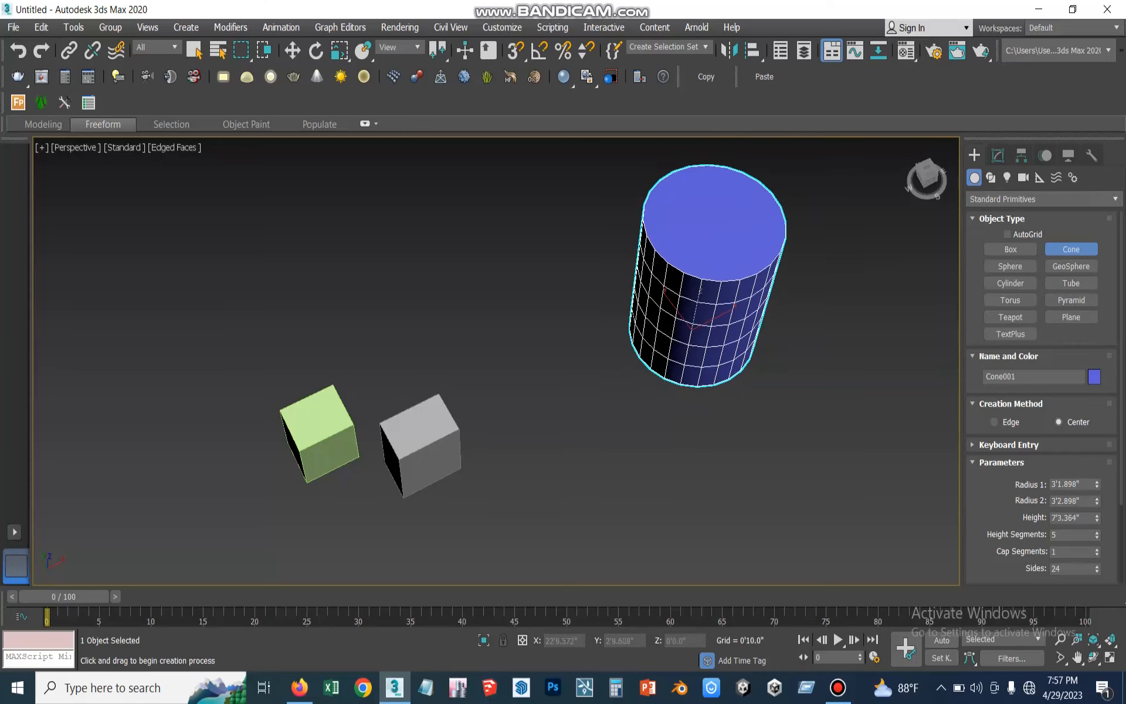
click(762, 352)
middle_drag(762, 352, 696, 414)
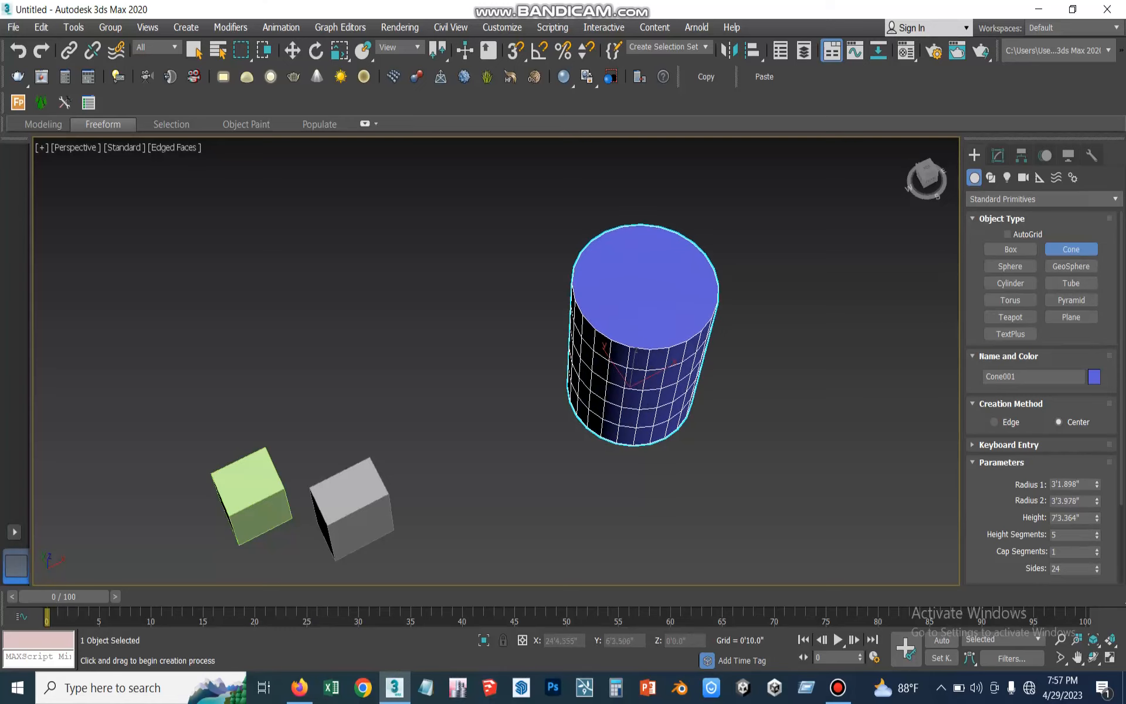
middle_drag(645, 329, 531, 317)
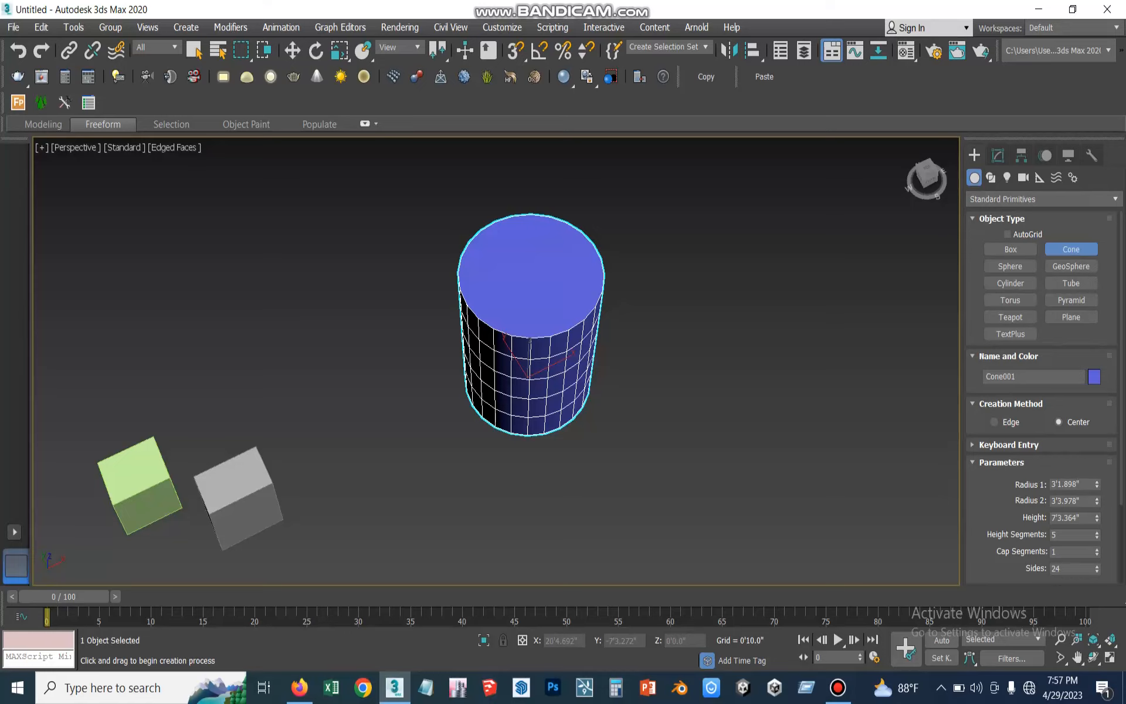
Finish cone creation, set the blue cone's Radius 1 to 4' and Radius 2 to 3', and deselect it.
key(Escape)
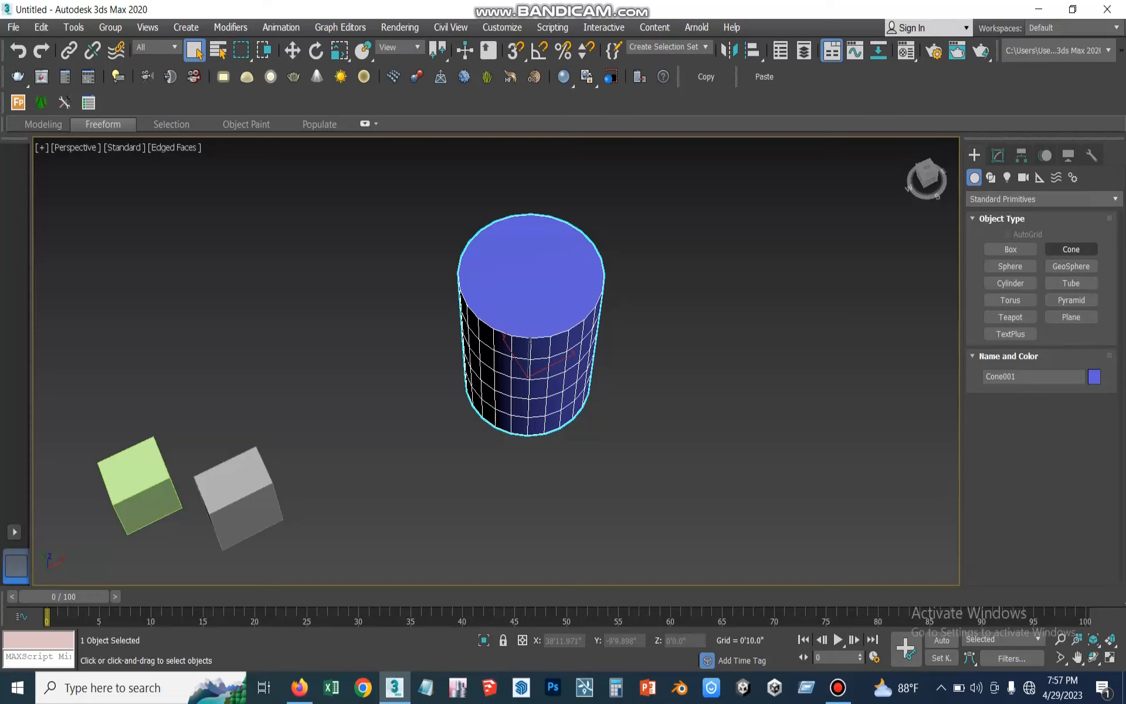
middle_drag(578, 258, 606, 315)
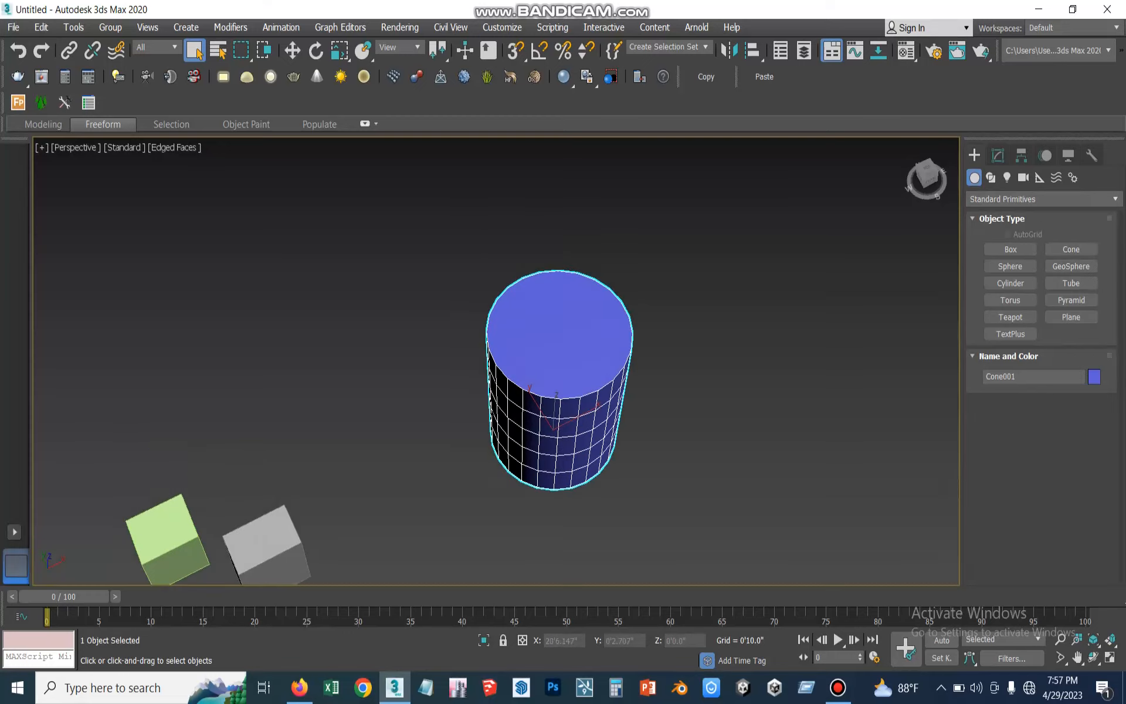
click(998, 156)
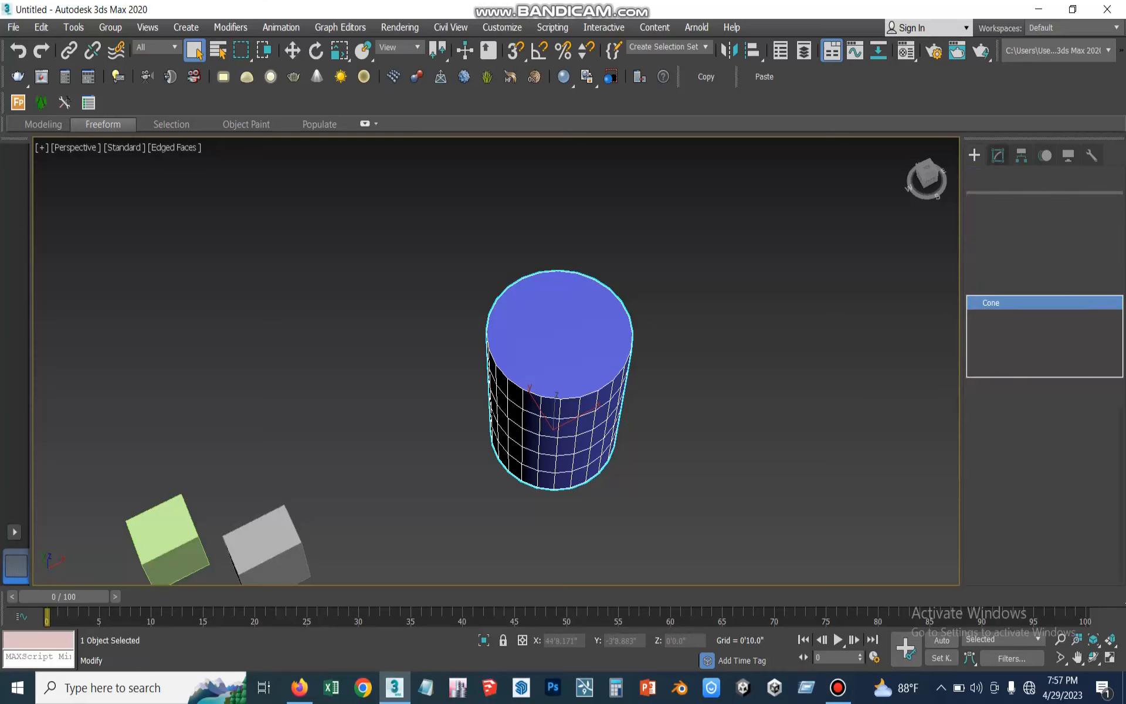
middle_drag(897, 499, 888, 409)
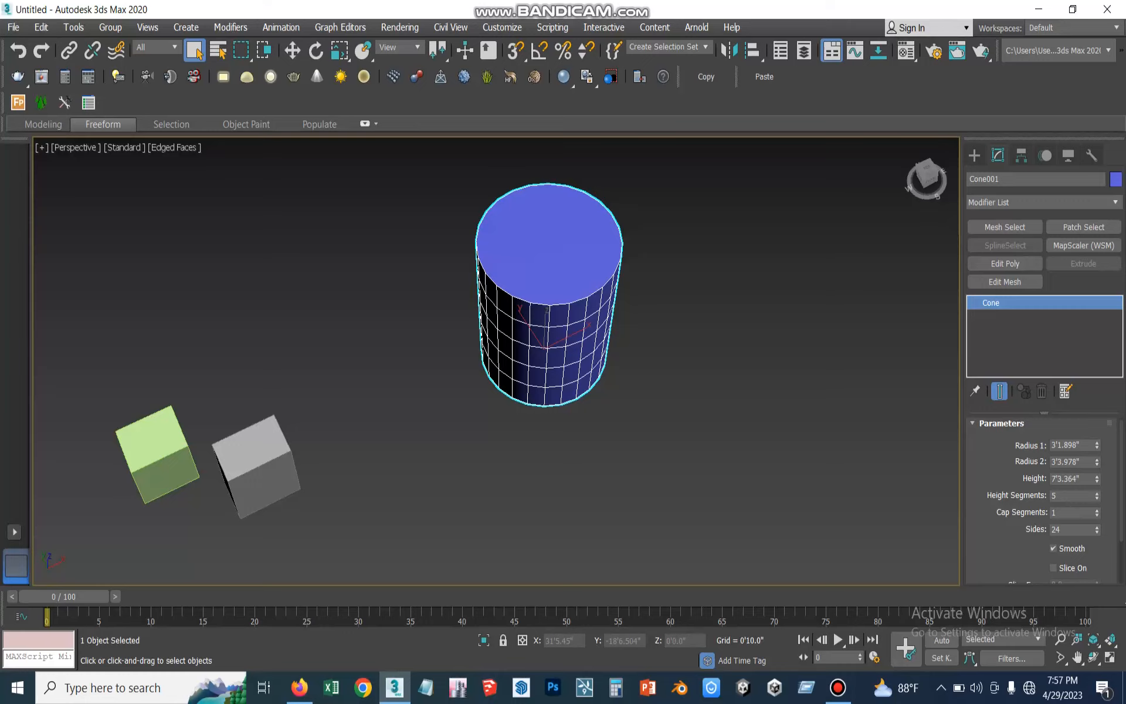
mouse_move(1097, 445)
mouse_down()
mouse_move(1096, 431)
mouse_move(1097, 449)
mouse_up()
double_click(1067, 445)
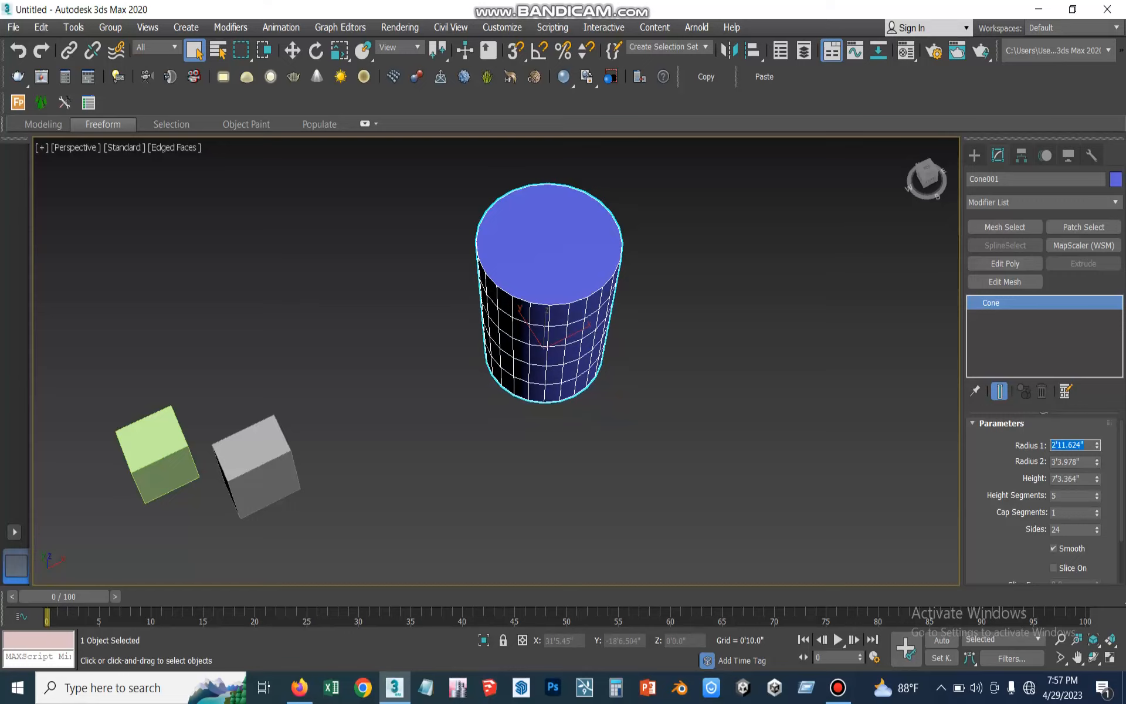
text(4')
key(Tab)
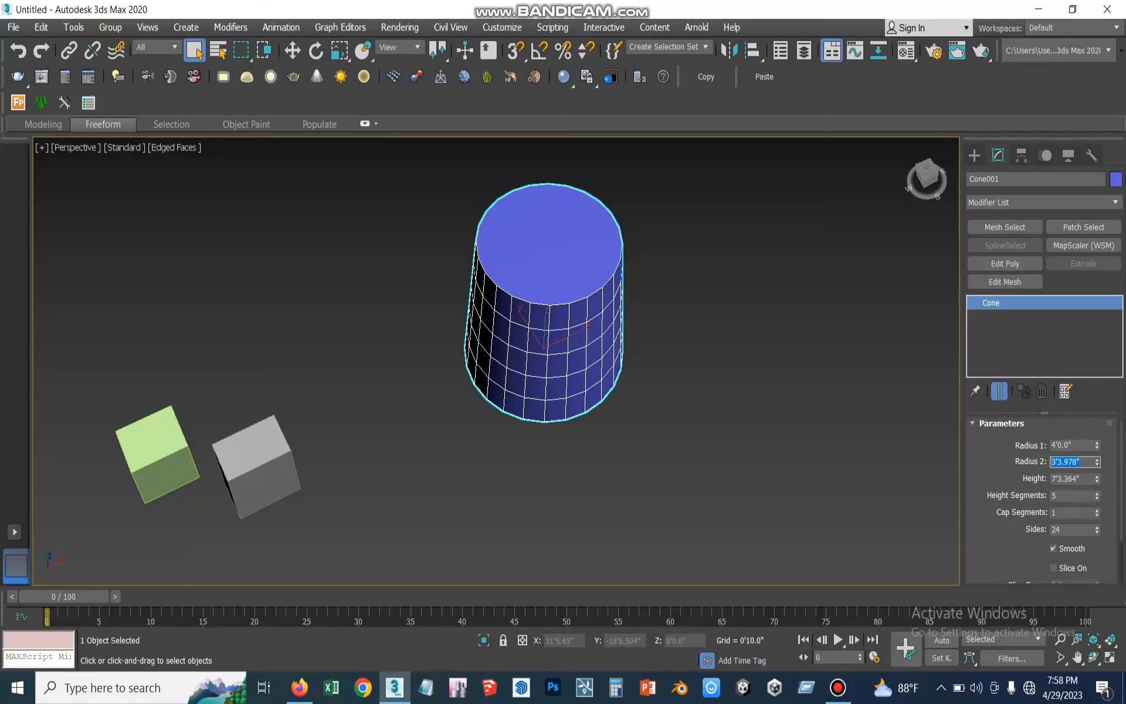
text(3)
key(Return)
click(733, 351)
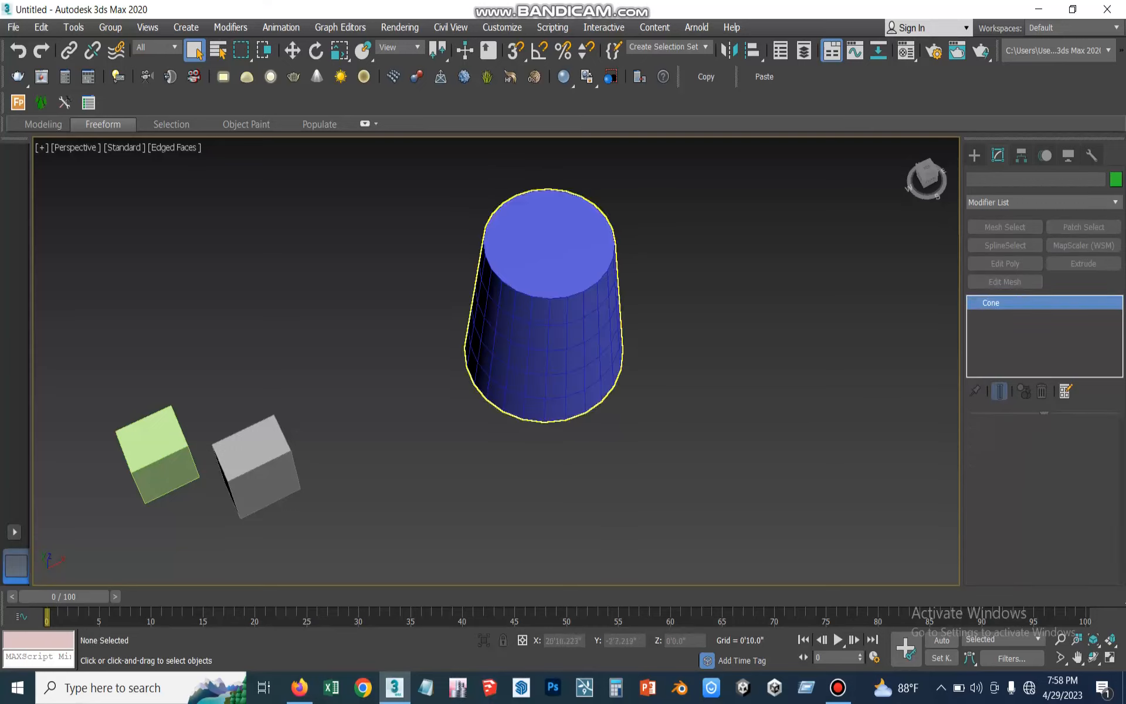